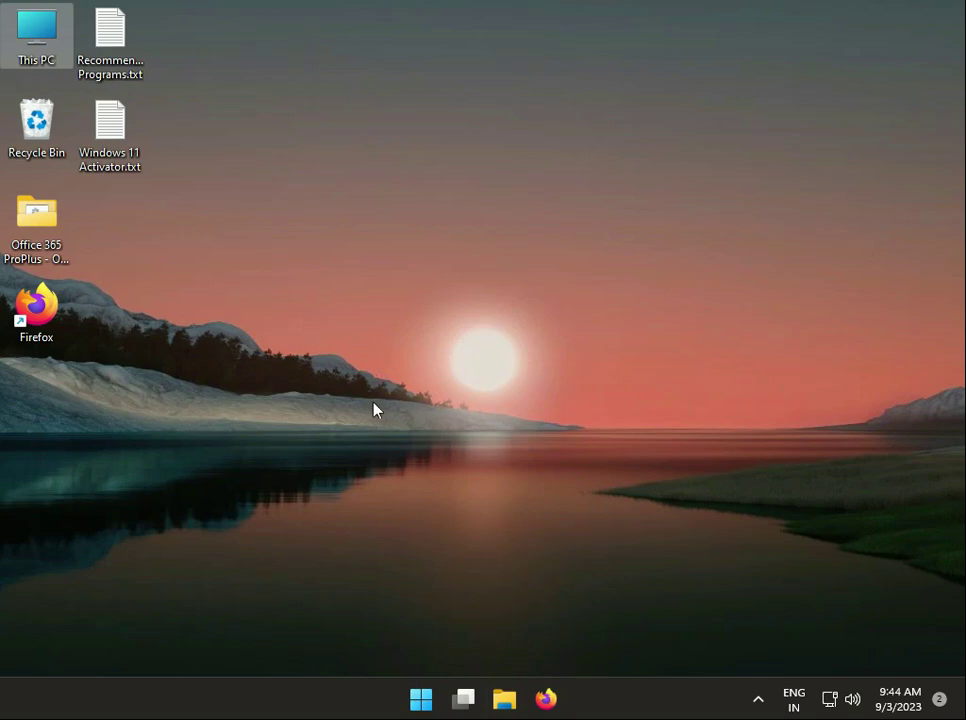
View the Windows Update page in Settings, then close Settings
click(420, 699)
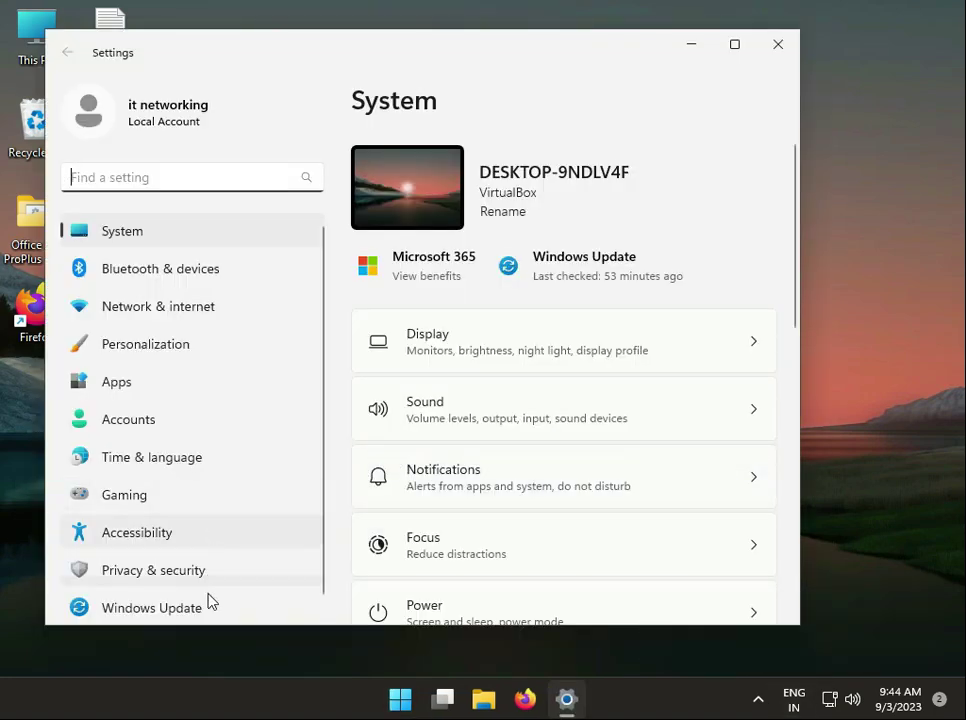
click(213, 610)
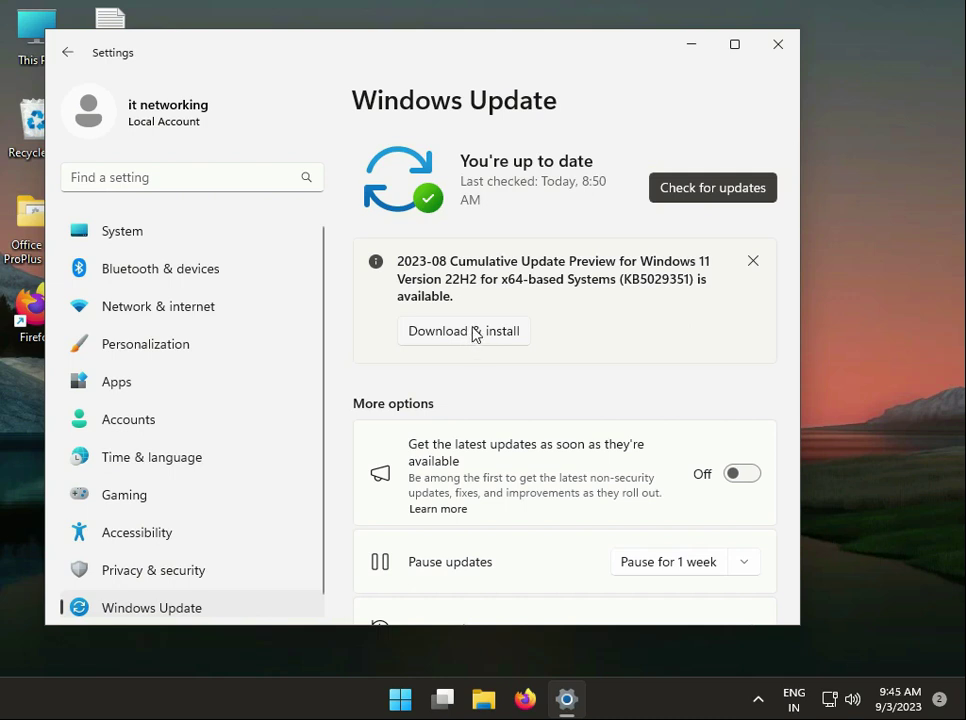
click(775, 52)
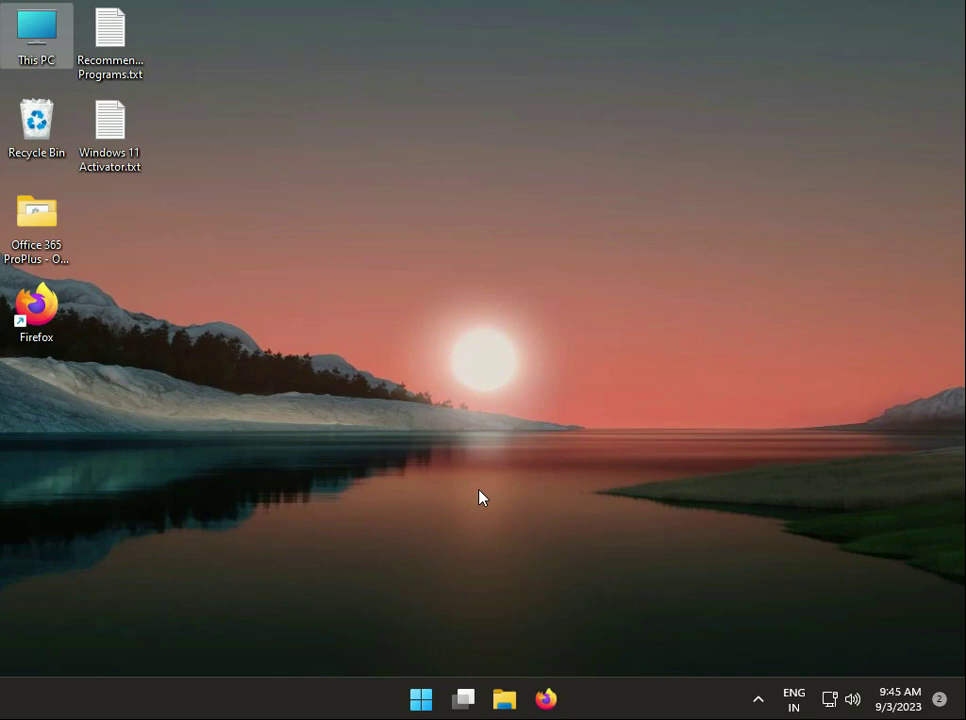
In File Explorer, navigate to This PC > Local Disk (C:) > Windows
click(505, 700)
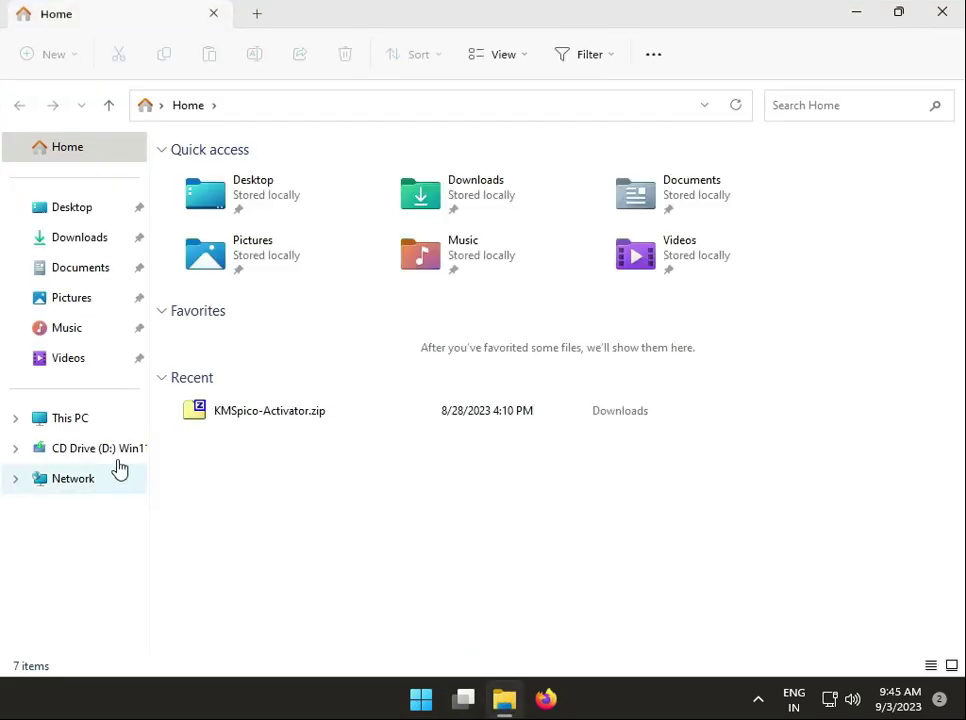
click(113, 425)
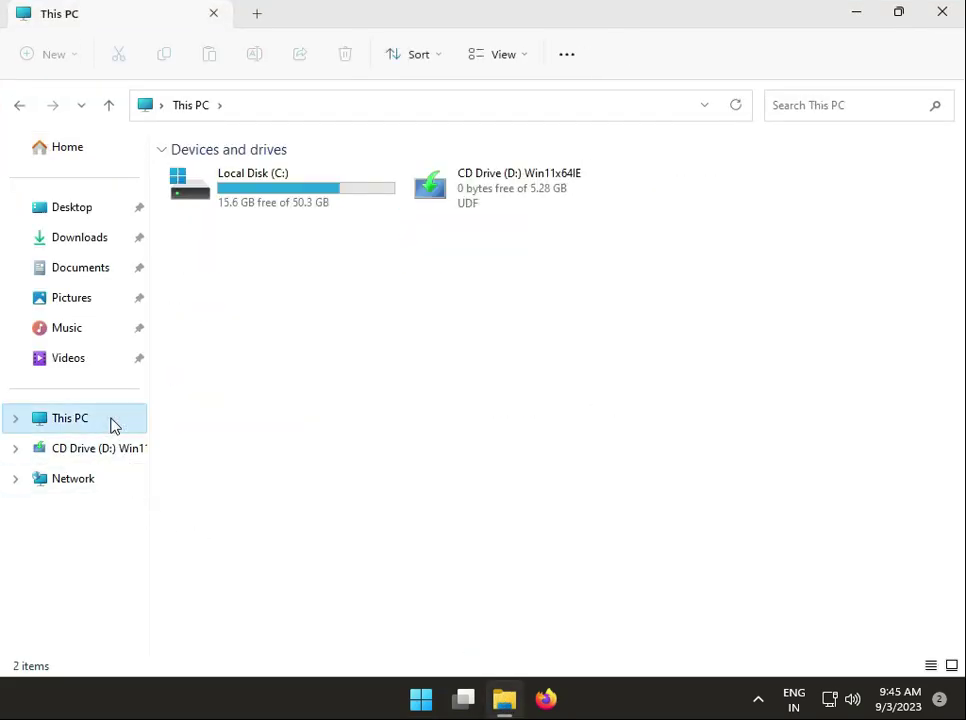
double_click(268, 190)
double_click(265, 390)
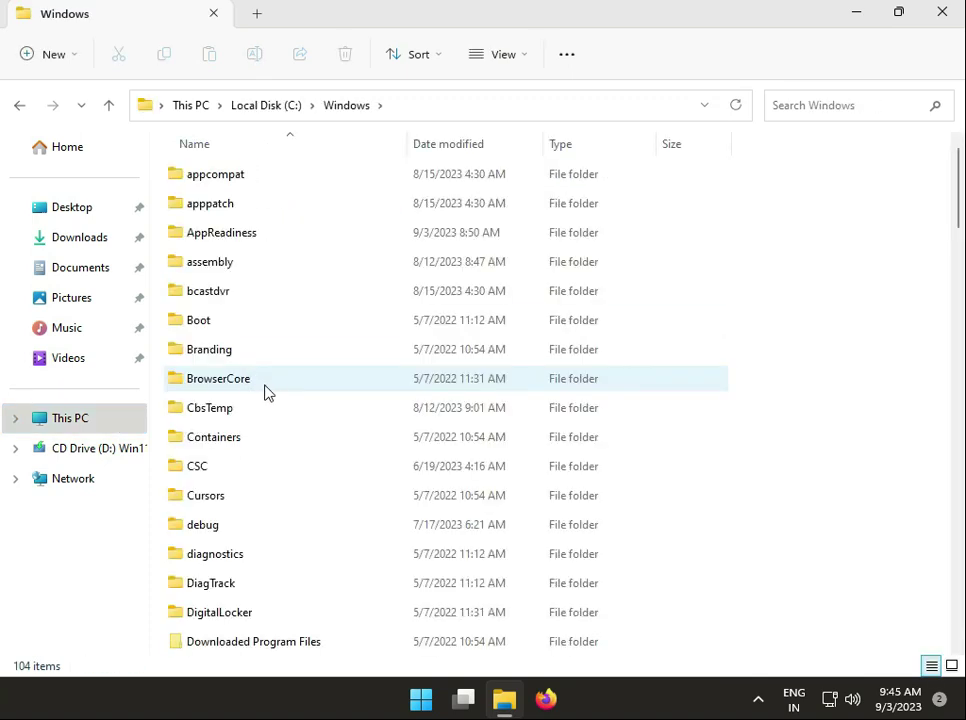
Scroll down the Windows folder and select SoftwareDistribution
scroll(295, 460, down, 4)
scroll(302, 470, down, 3)
scroll(302, 470, down, 3)
scroll(302, 470, down, 1)
scroll(302, 470, down, 2)
scroll(301, 496, down, 1)
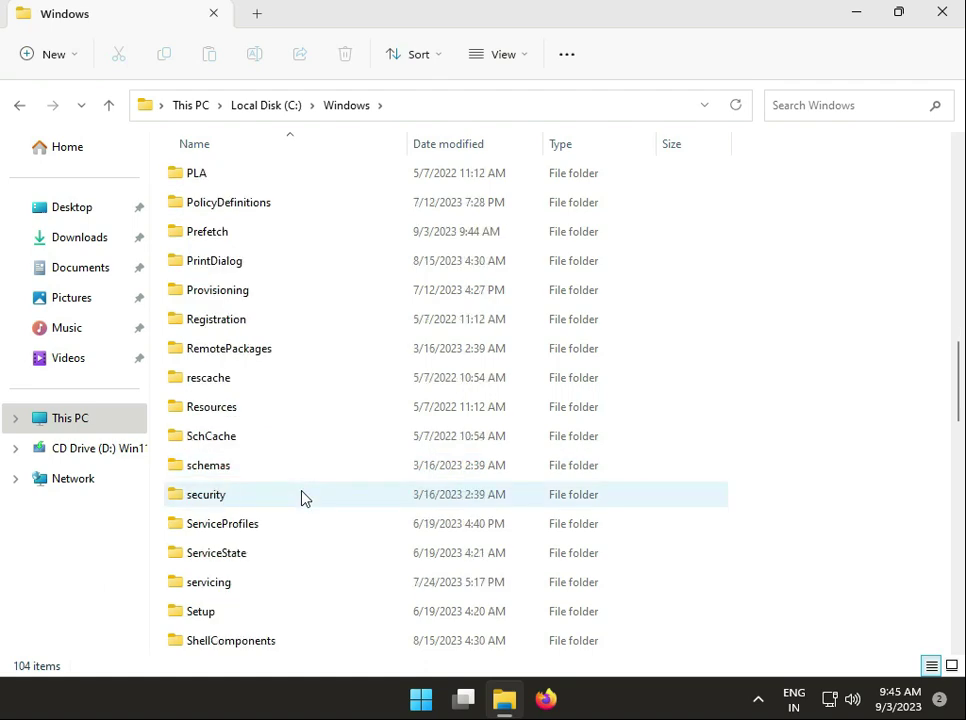
scroll(301, 496, down, 1)
scroll(301, 496, down, 2)
scroll(303, 500, down, 1)
scroll(300, 510, down, 1)
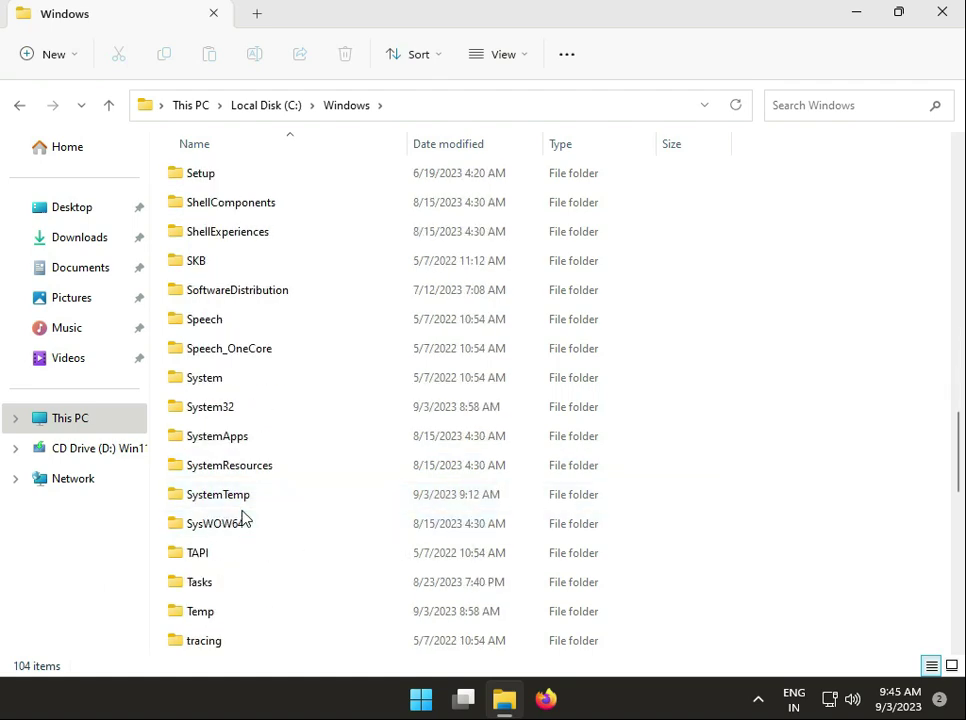
mouse_move(218, 494)
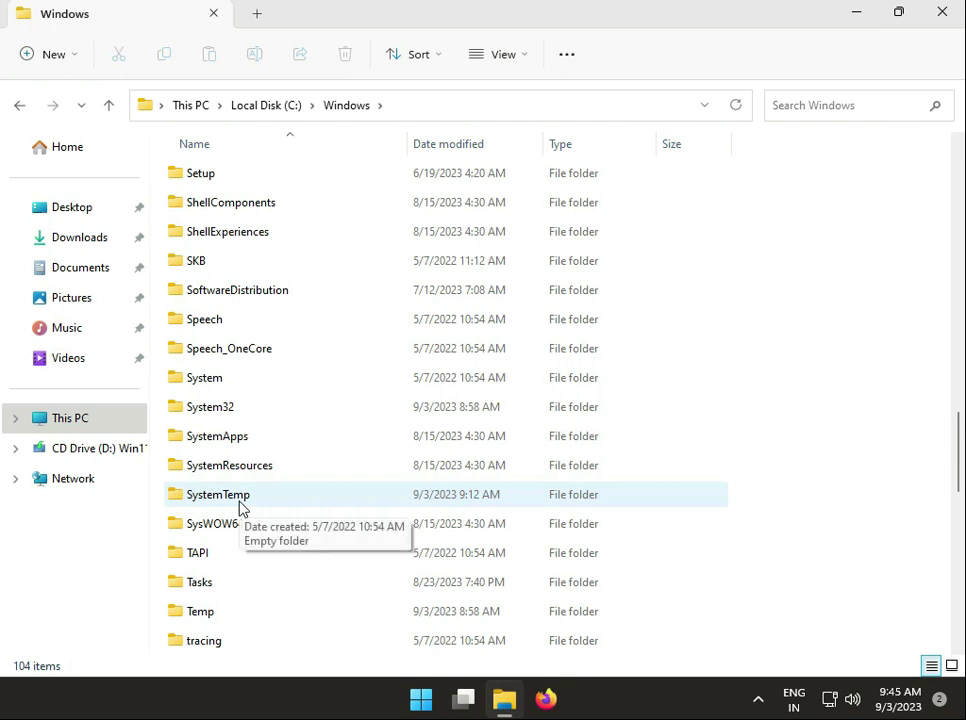
click(264, 289)
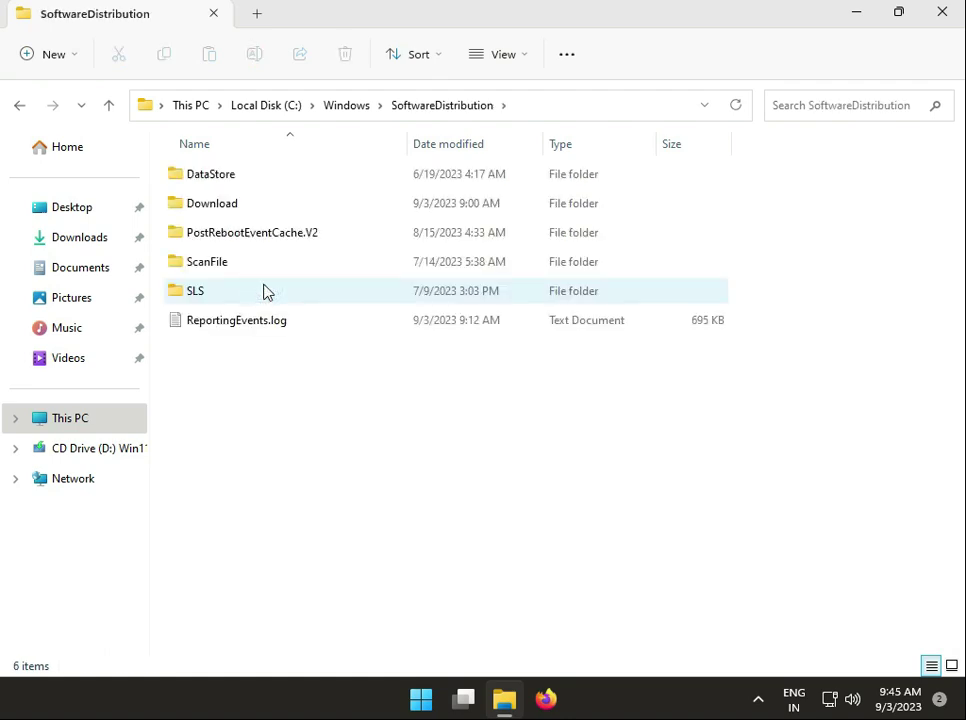
Open the Download folder inside SoftwareDistribution and view its full path
double_click(238, 205)
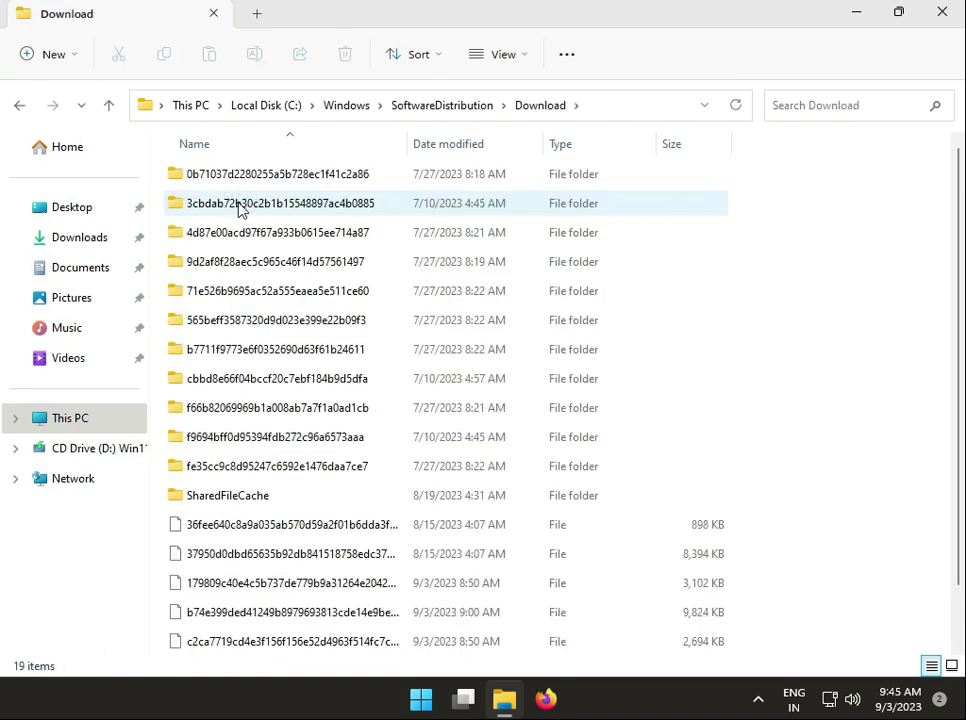
click(602, 103)
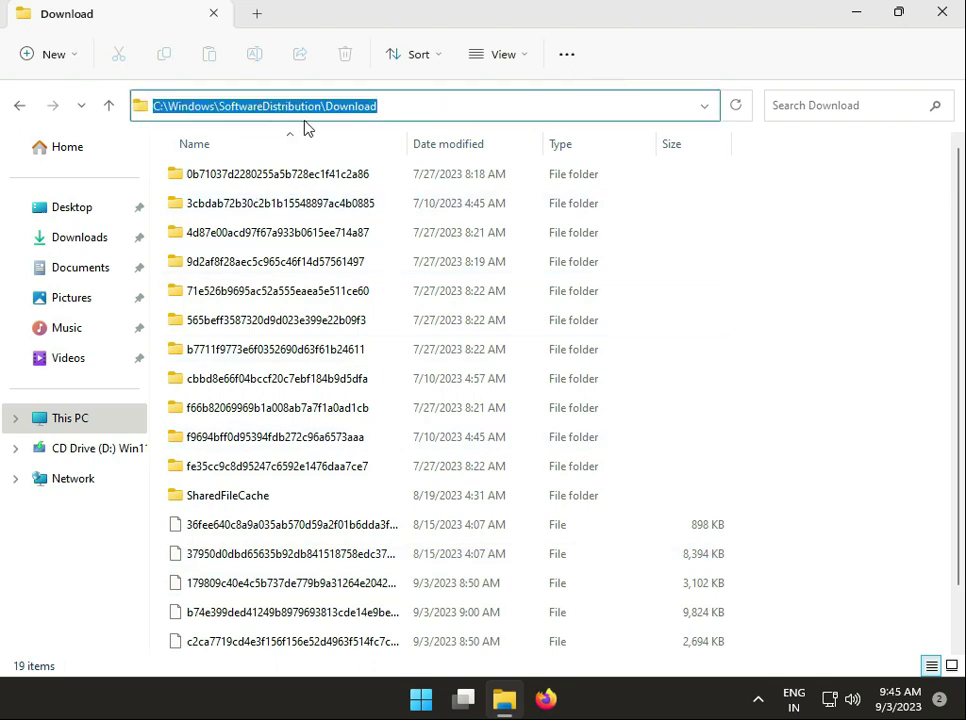
click(722, 318)
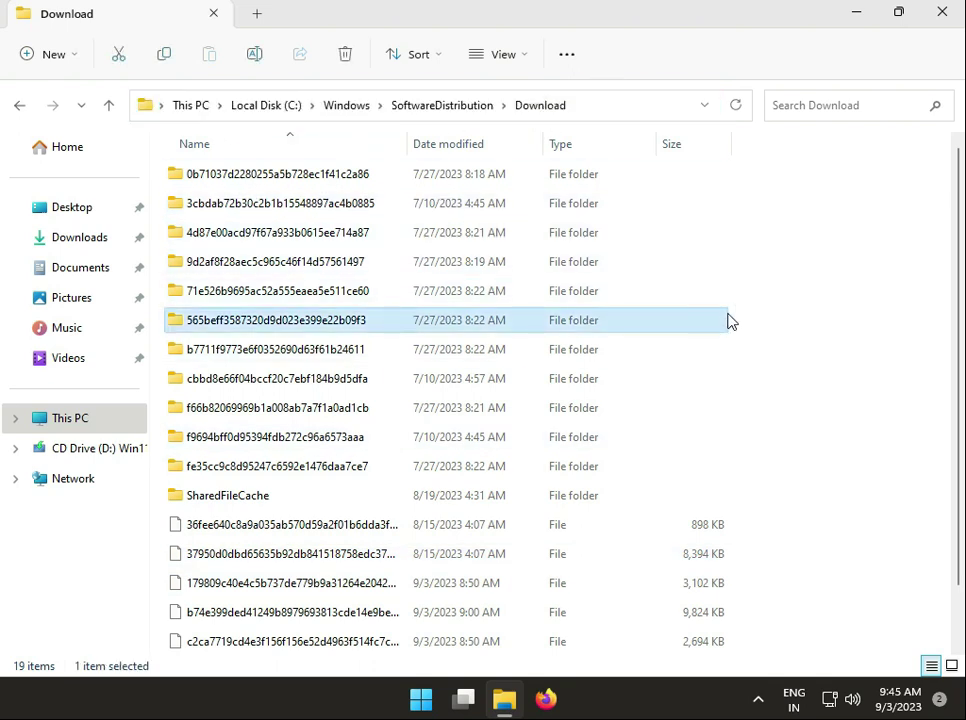
Permanently delete all 19 Download items with administrator permission, then close Explorer
key(ctrl+a)
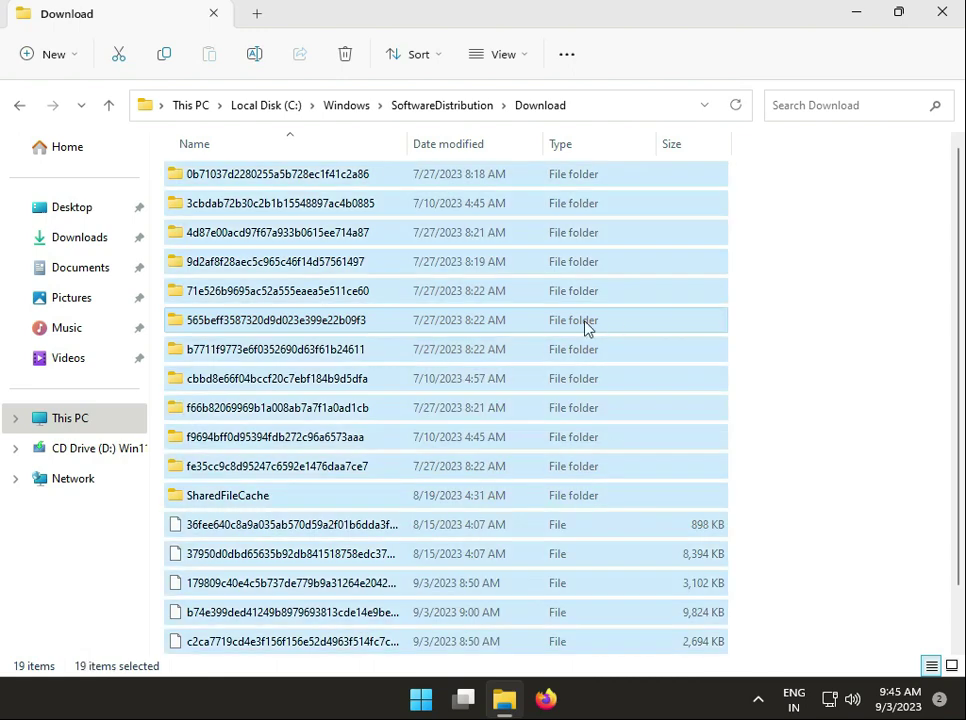
key(shift+Delete)
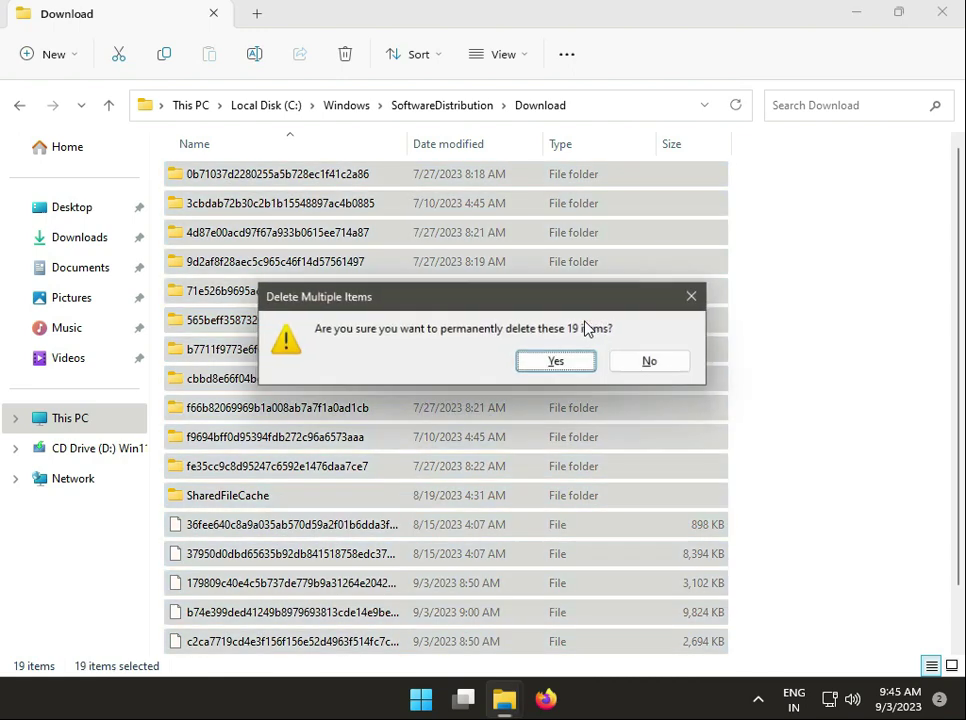
key(Return)
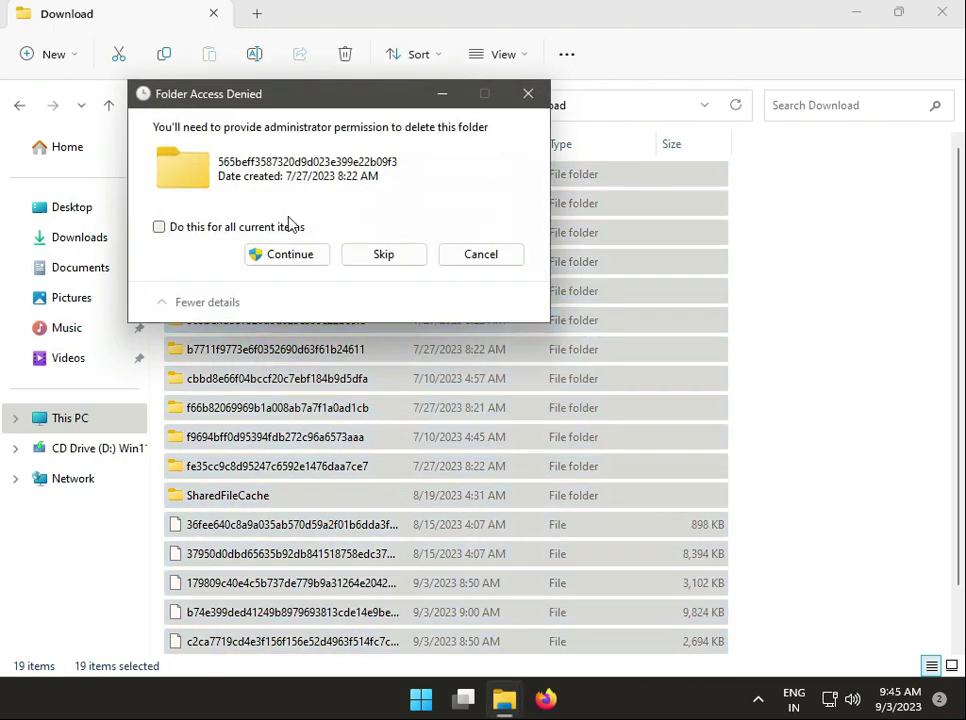
click(245, 229)
click(272, 255)
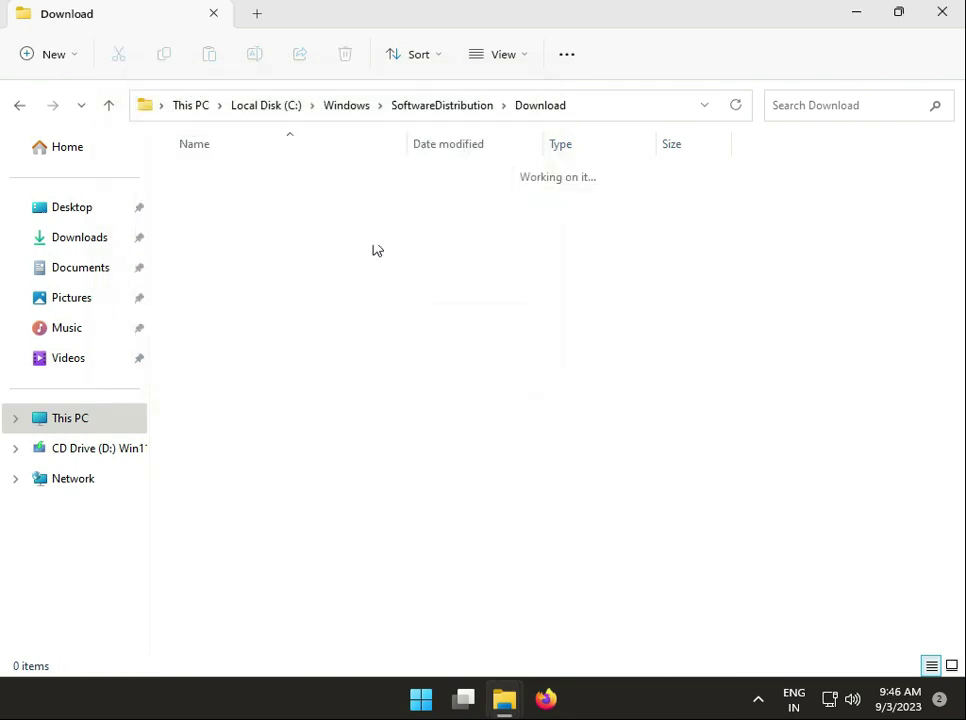
click(943, 17)
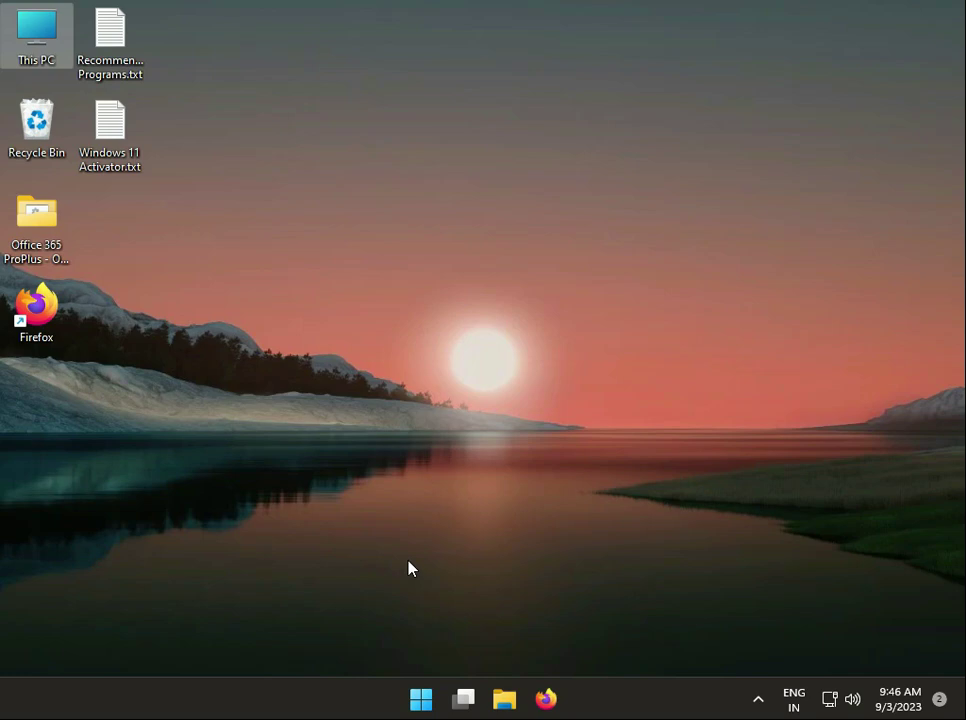
Open Windows Security's Virus & threat protection settings from the system tray
click(757, 698)
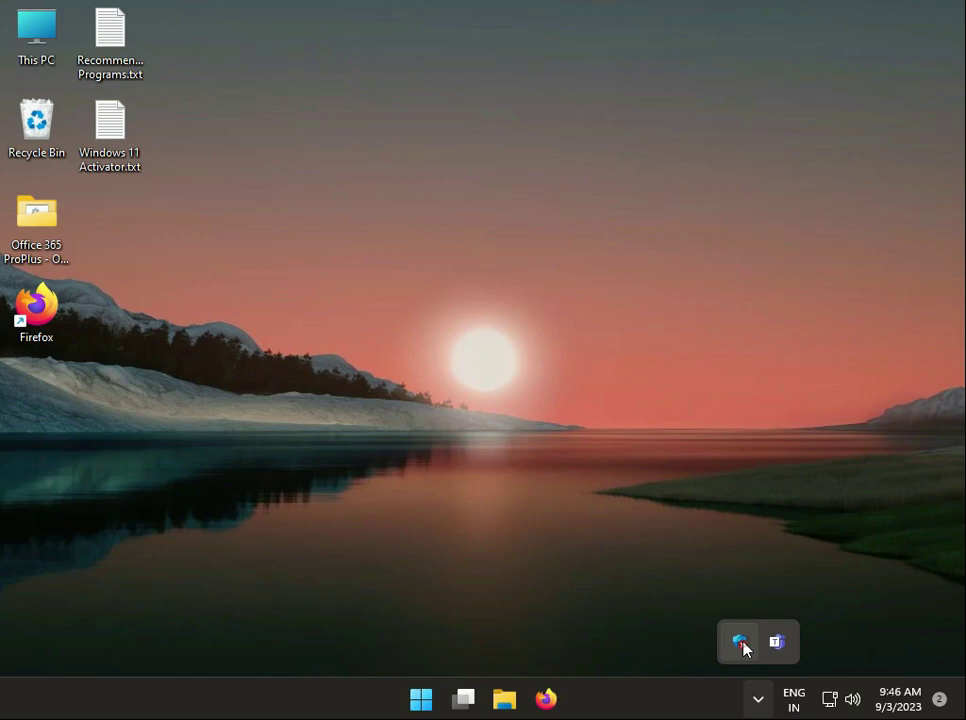
click(742, 648)
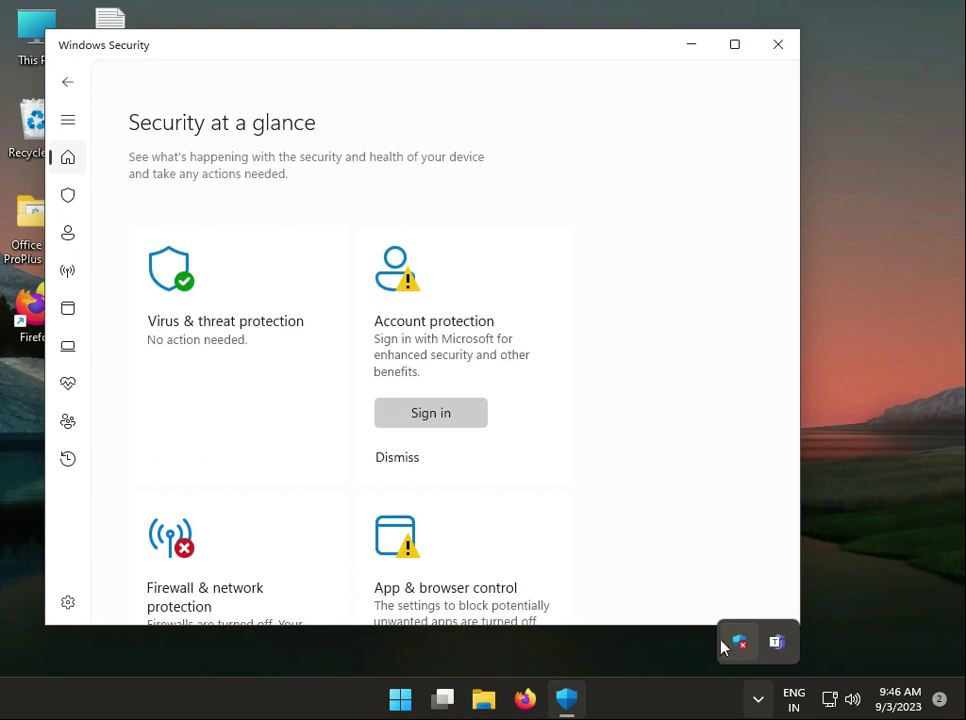
click(155, 287)
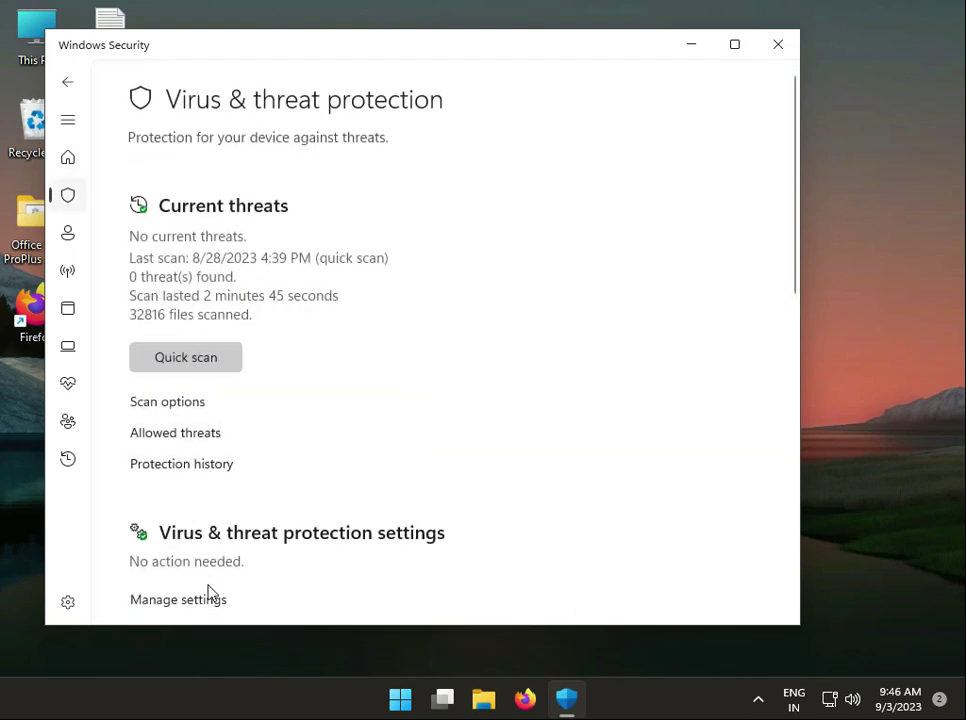
click(207, 600)
scroll(212, 604, down, 1)
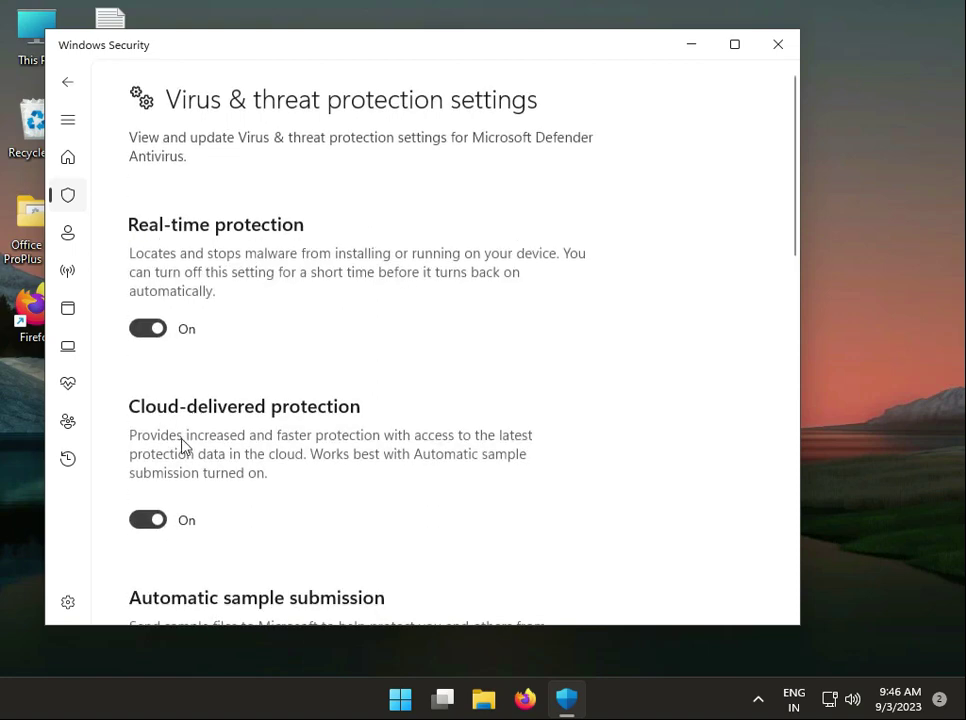
Turn off real-time, cloud-delivered, sample submission and tamper protection, then return Home
click(148, 330)
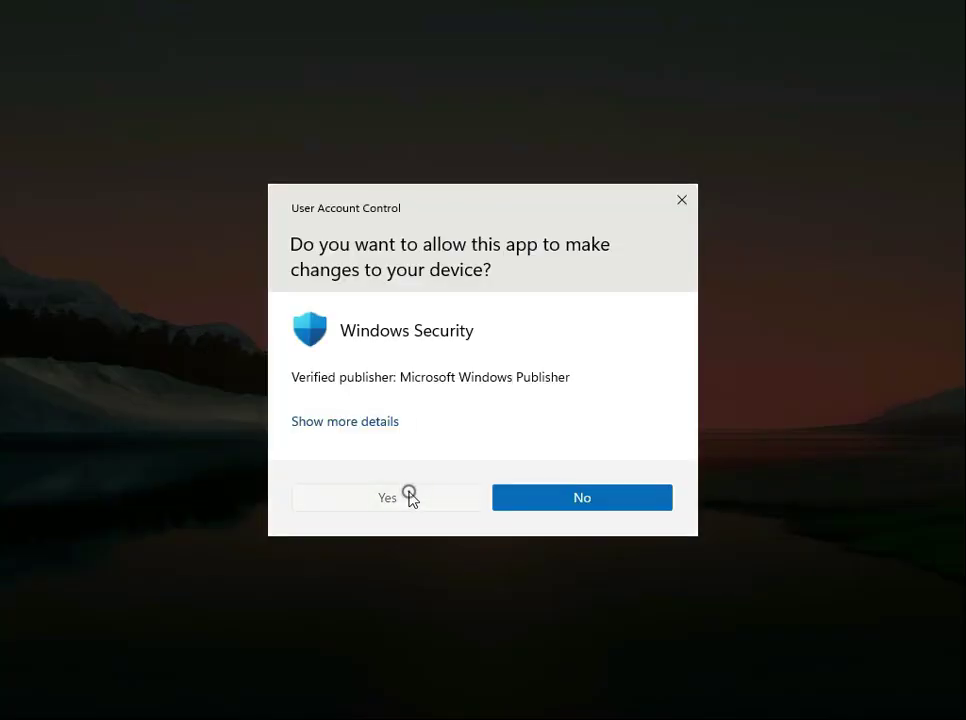
click(408, 497)
click(163, 553)
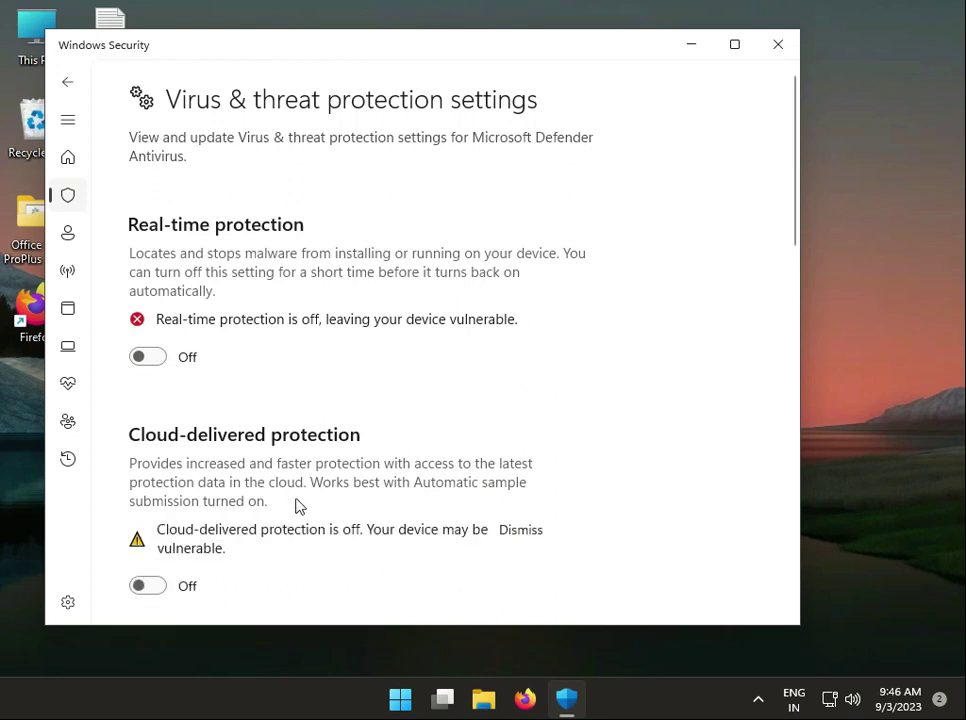
scroll(533, 526, down, 2)
scroll(388, 516, down, 2)
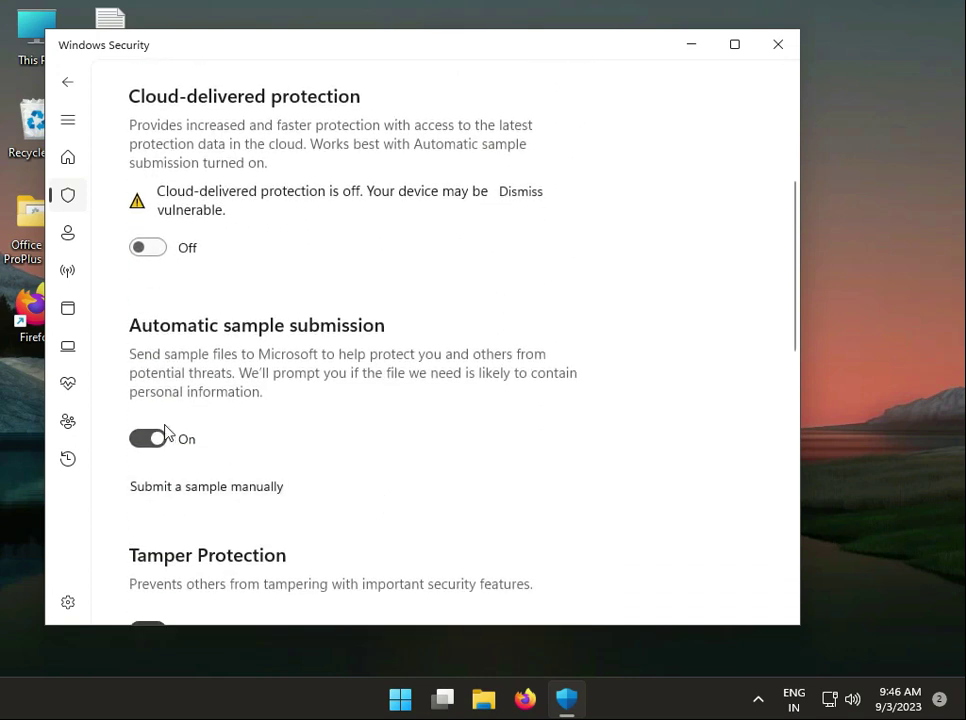
click(150, 440)
scroll(552, 446, down, 2)
scroll(363, 457, down, 3)
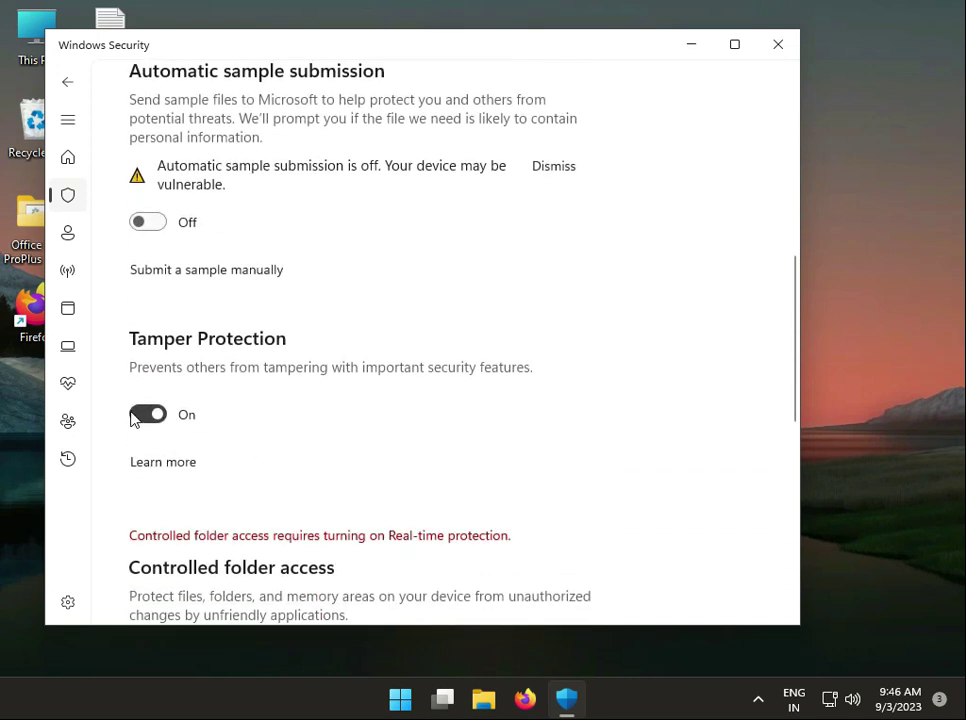
click(147, 414)
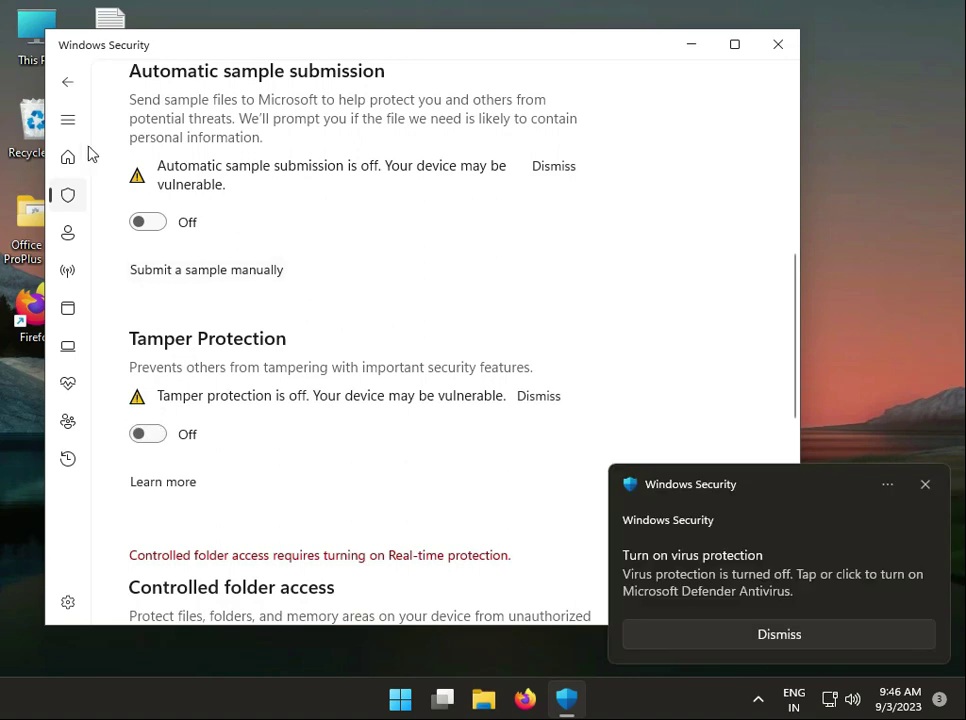
click(73, 166)
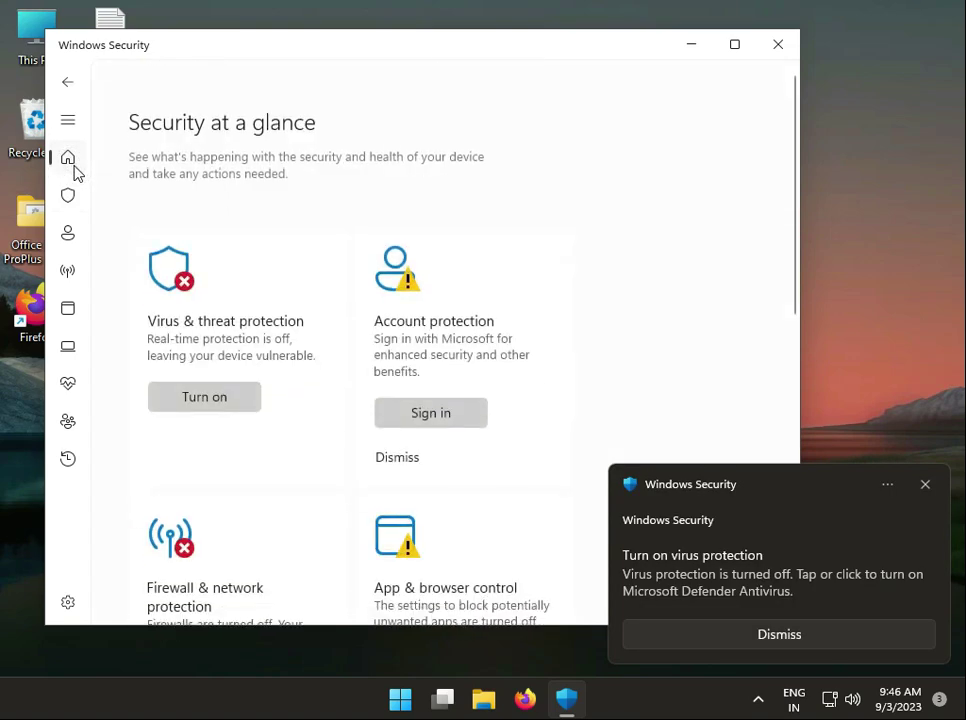
Turn off Microsoft Defender Firewall for the Domain network and return to the overview
scroll(500, 380, down, 3)
scroll(228, 340, up, 2)
click(225, 338)
click(224, 428)
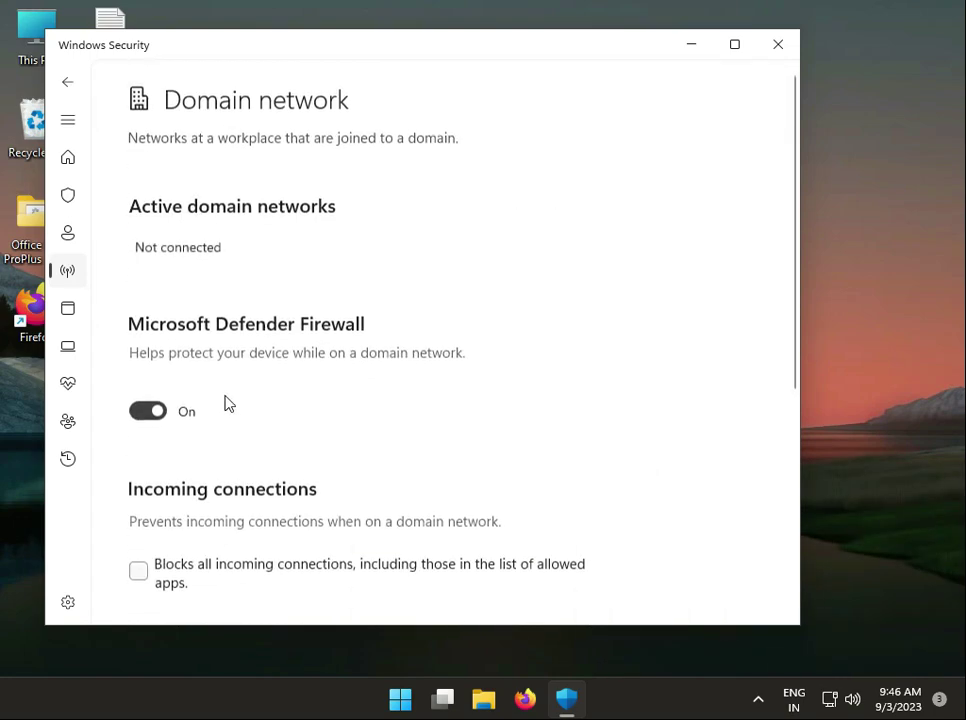
click(150, 410)
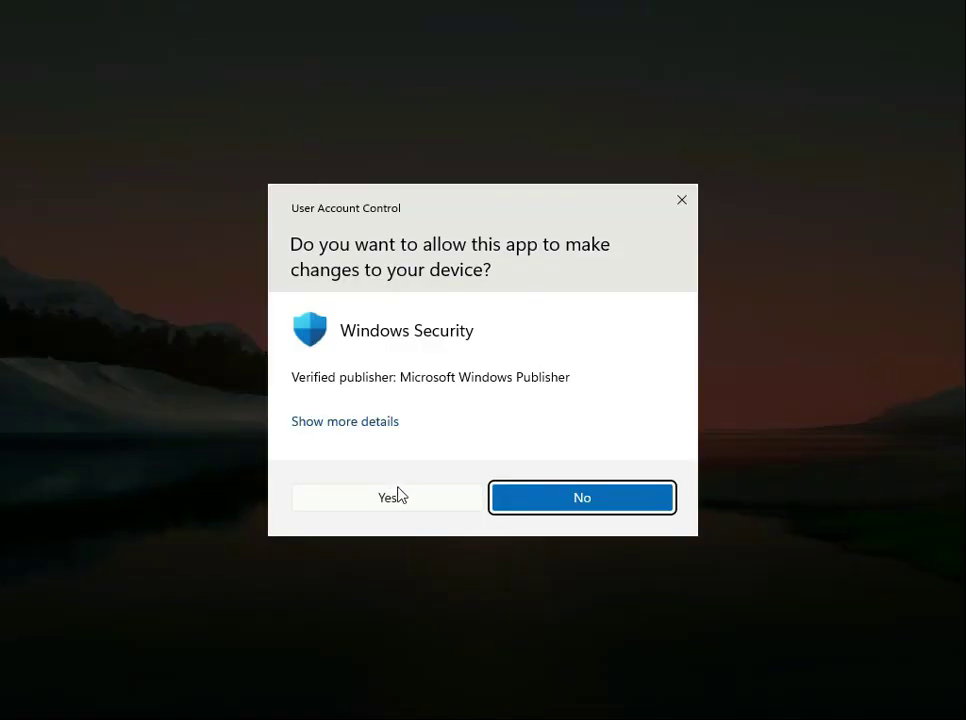
click(406, 500)
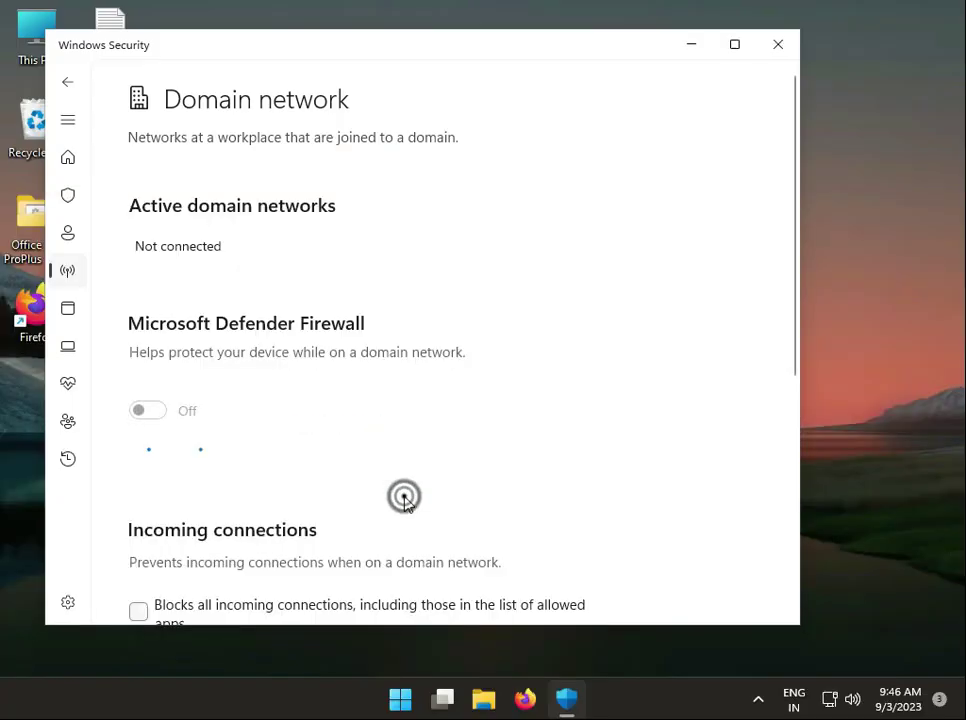
click(78, 84)
scroll(420, 413, down, 5)
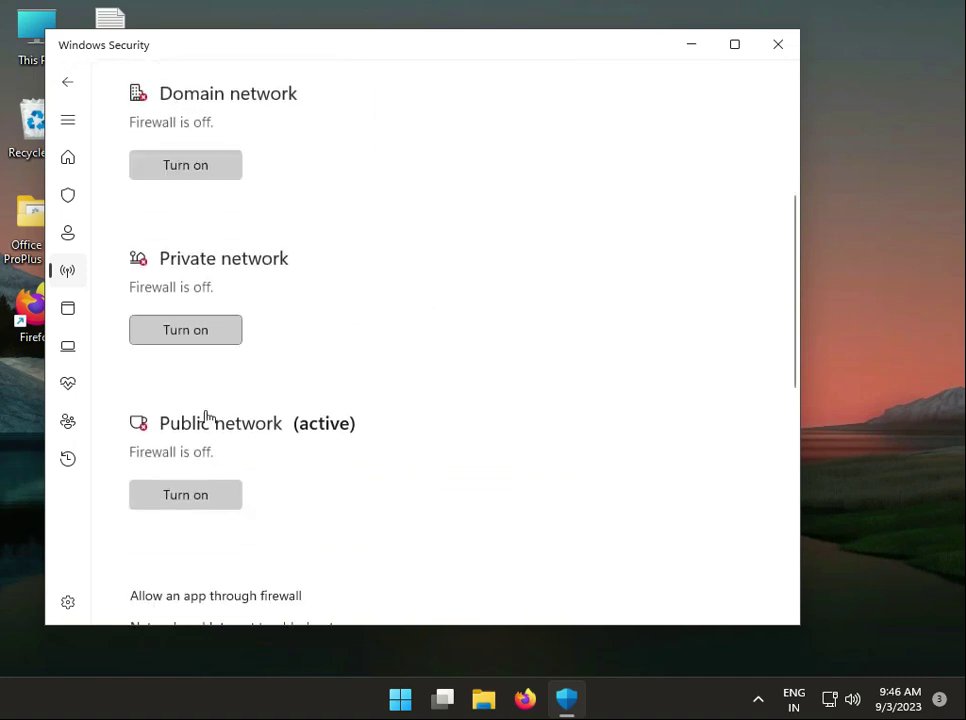
click(68, 145)
scroll(532, 397, down, 2)
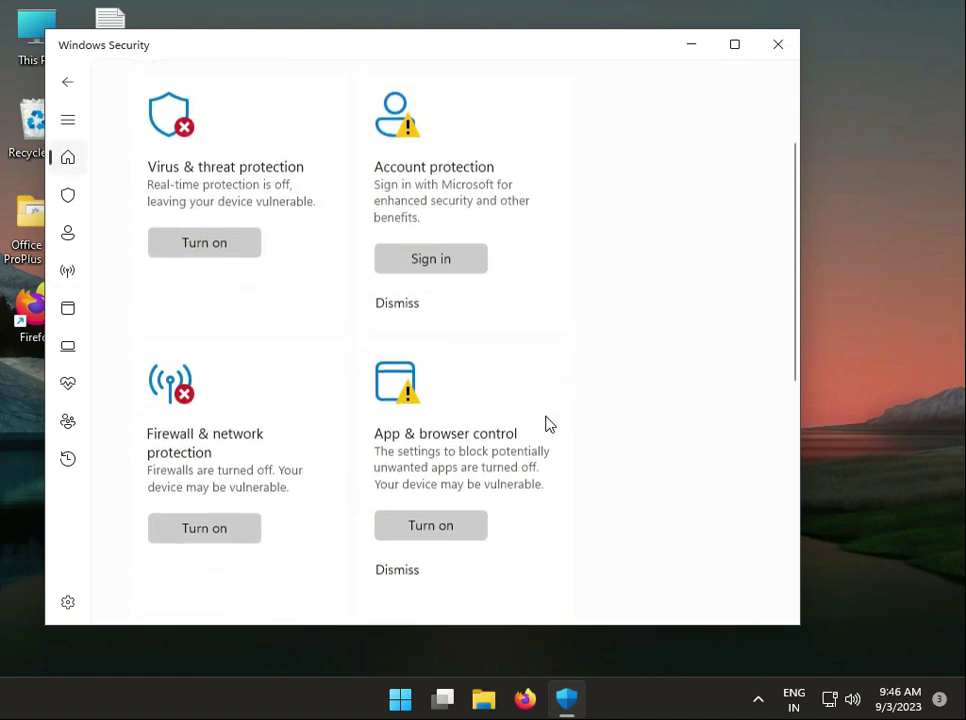
scroll(548, 425, down, 2)
scroll(356, 367, up, 2)
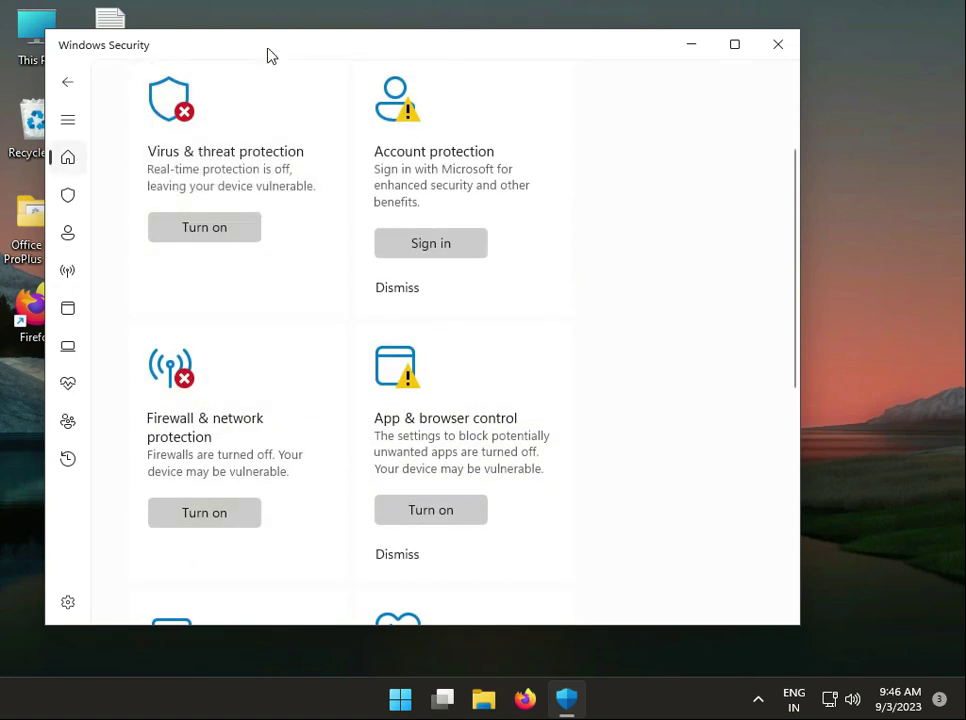
Maximize Windows Security, choose the Microsoft Defender Antivirus (offline scan) option, then close it
double_click(278, 47)
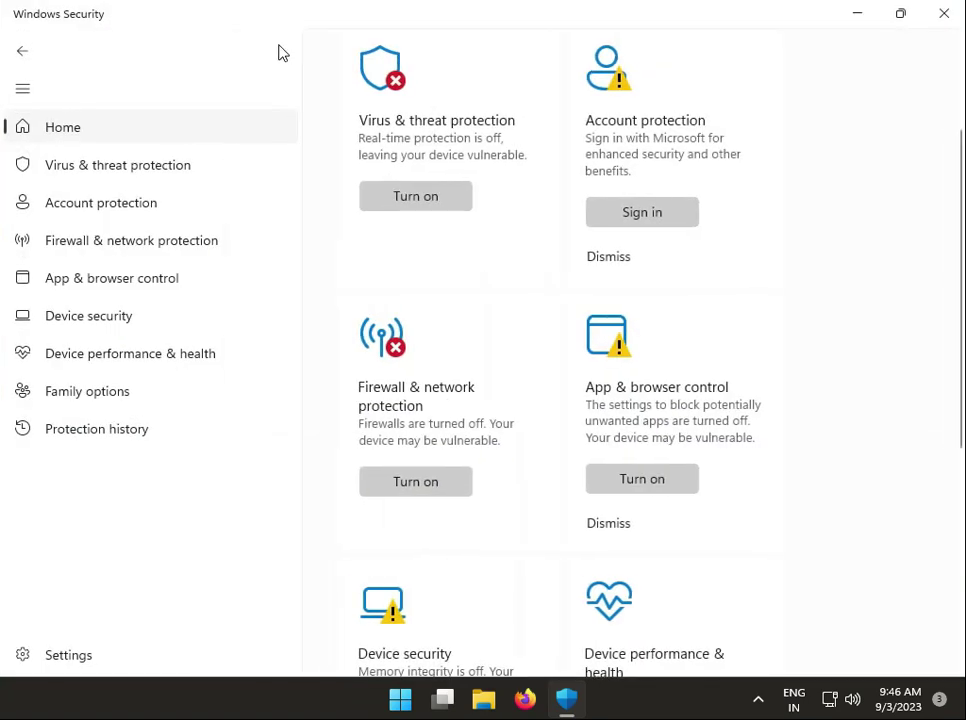
click(197, 177)
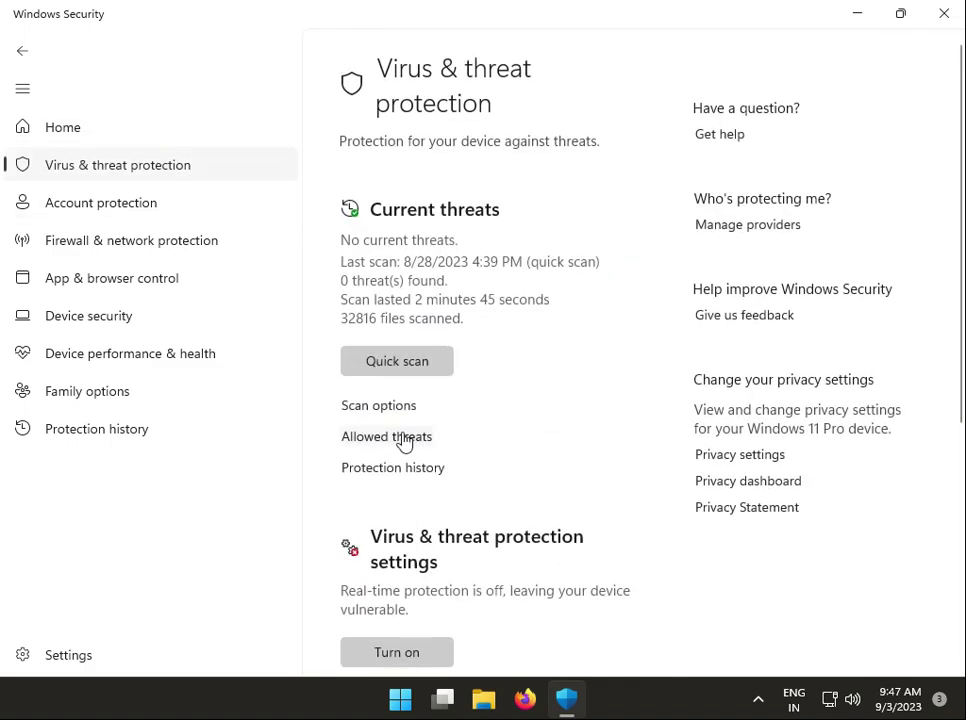
click(395, 410)
scroll(530, 443, down, 3)
scroll(530, 443, down, 3)
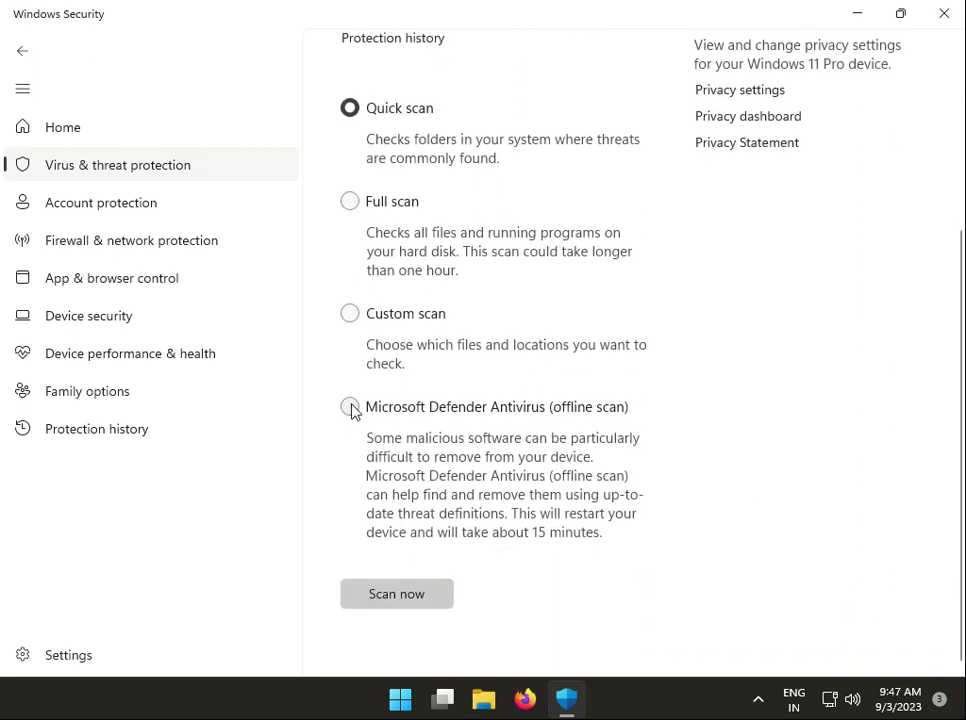
click(349, 406)
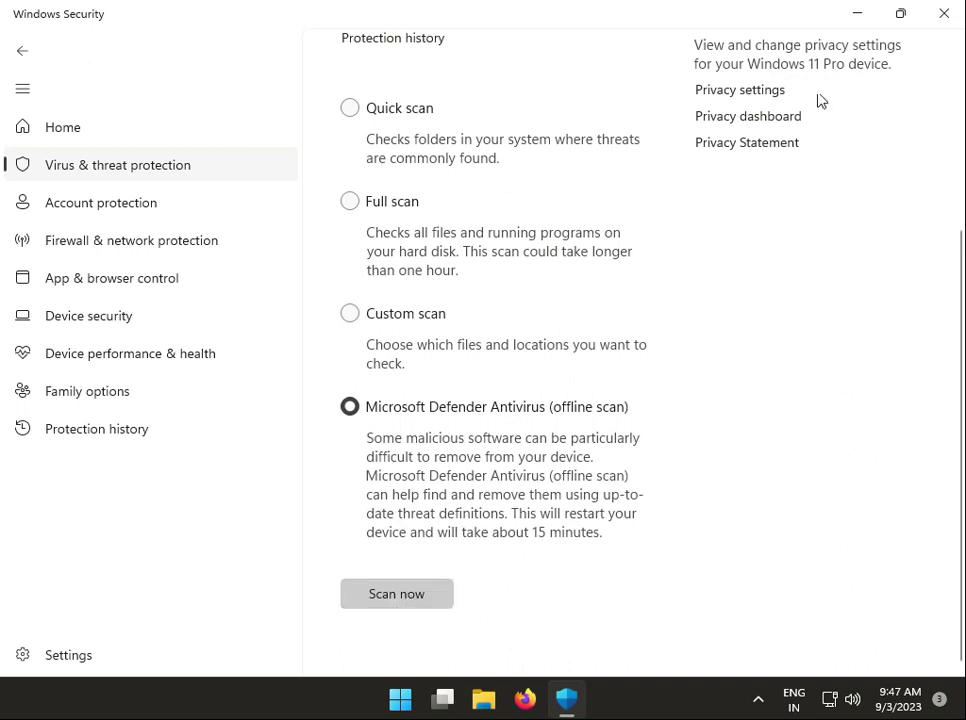
click(943, 13)
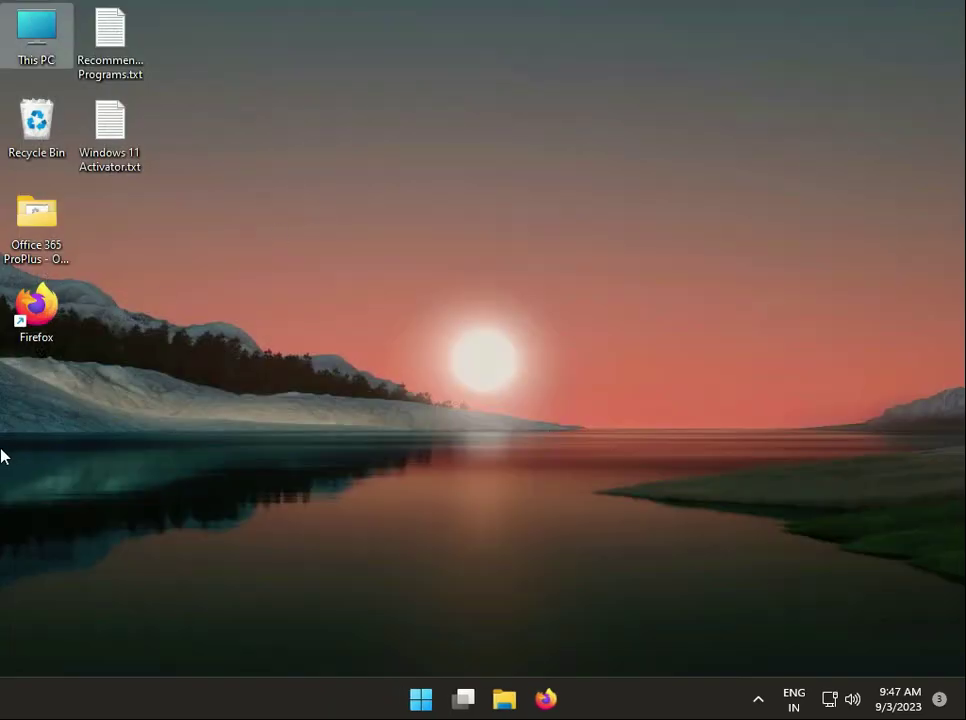
Reopen File Explorer on This PC, listing Local Disk (C:) and the CD drive
click(420, 698)
click(147, 373)
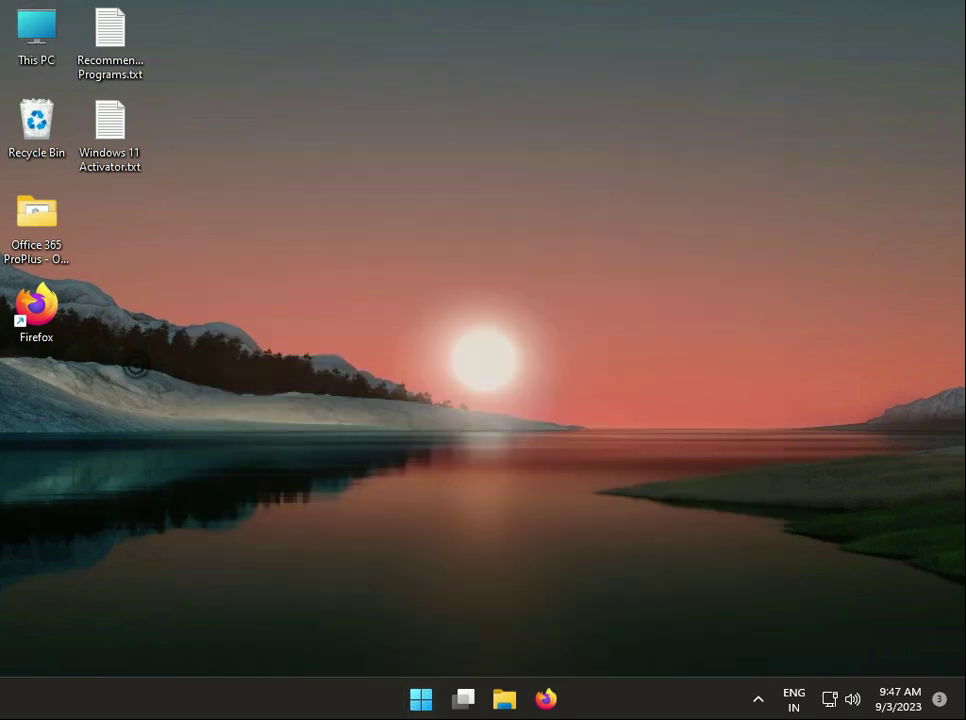
click(504, 700)
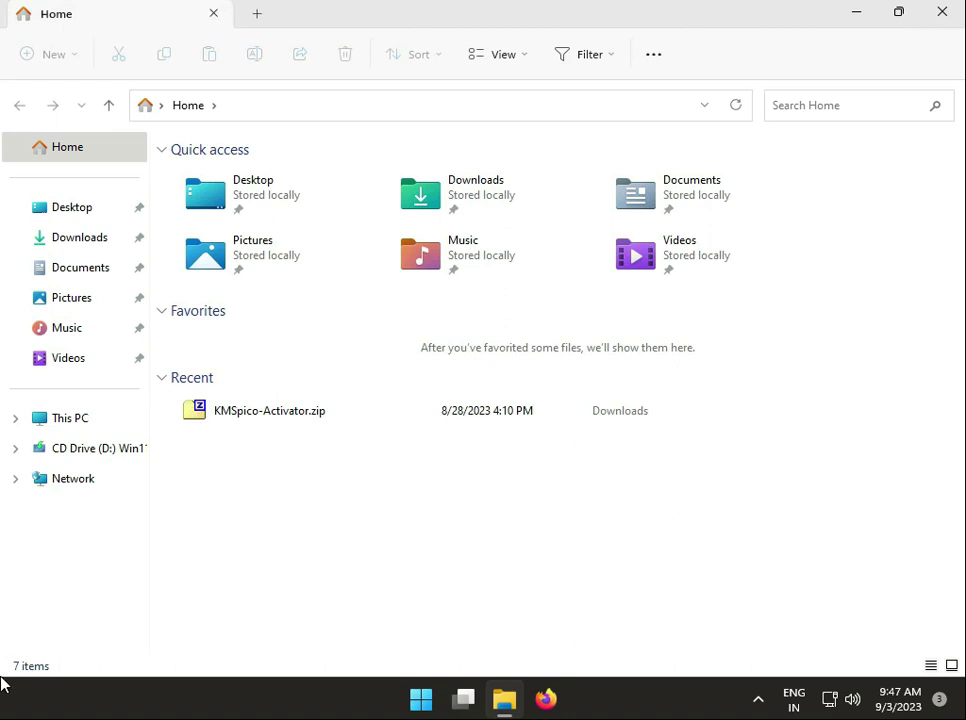
click(86, 415)
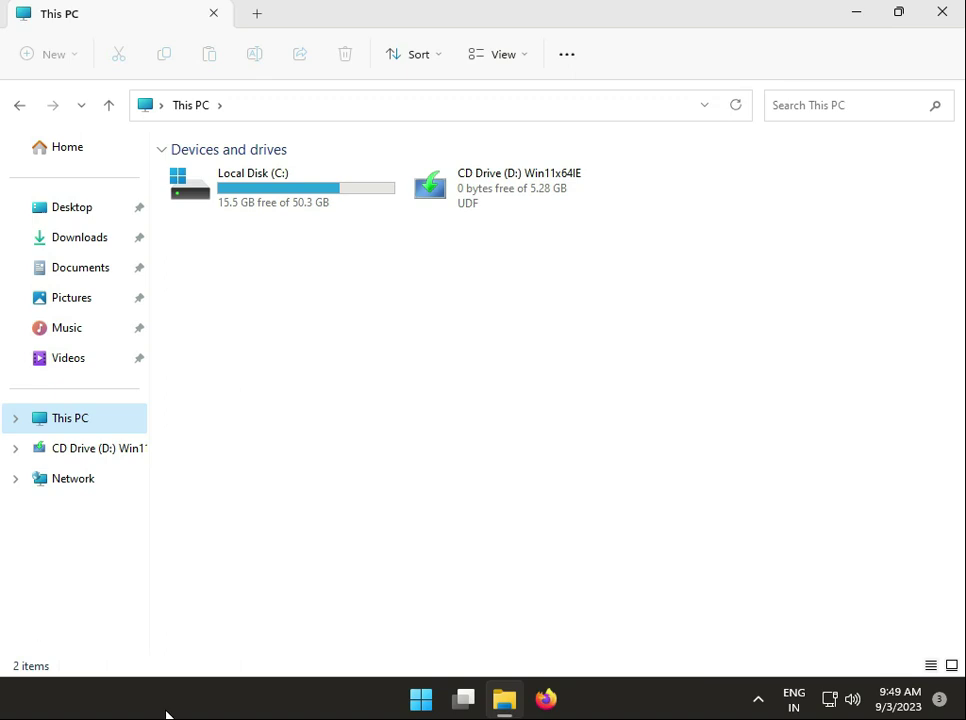
Switch to Firefox and search for 'windows 10 media' in the address bar
click(548, 699)
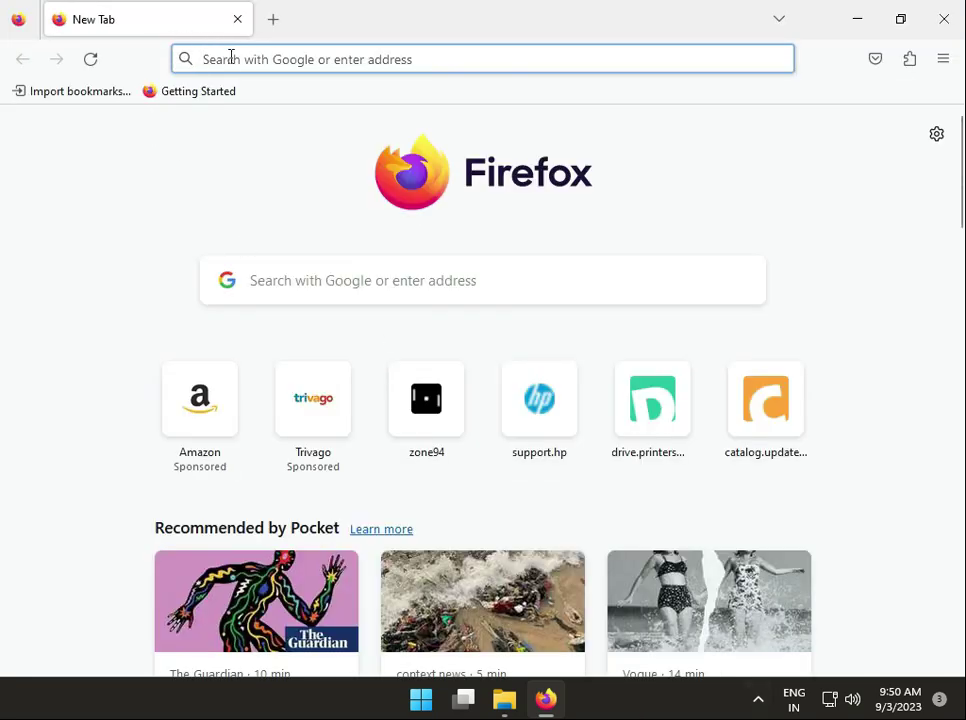
click(230, 68)
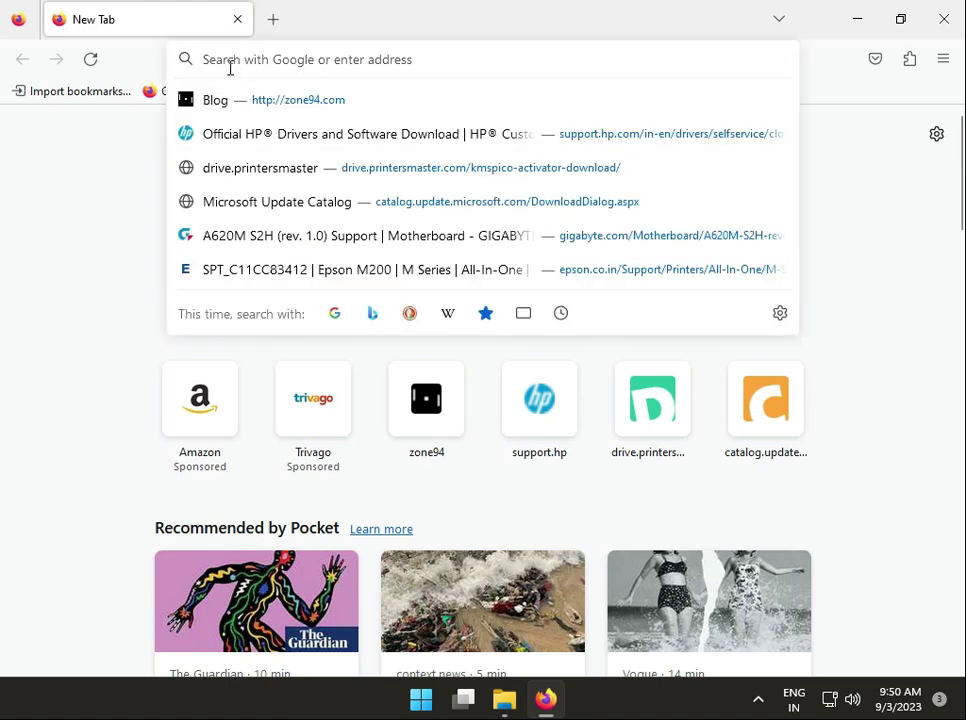
text(w)
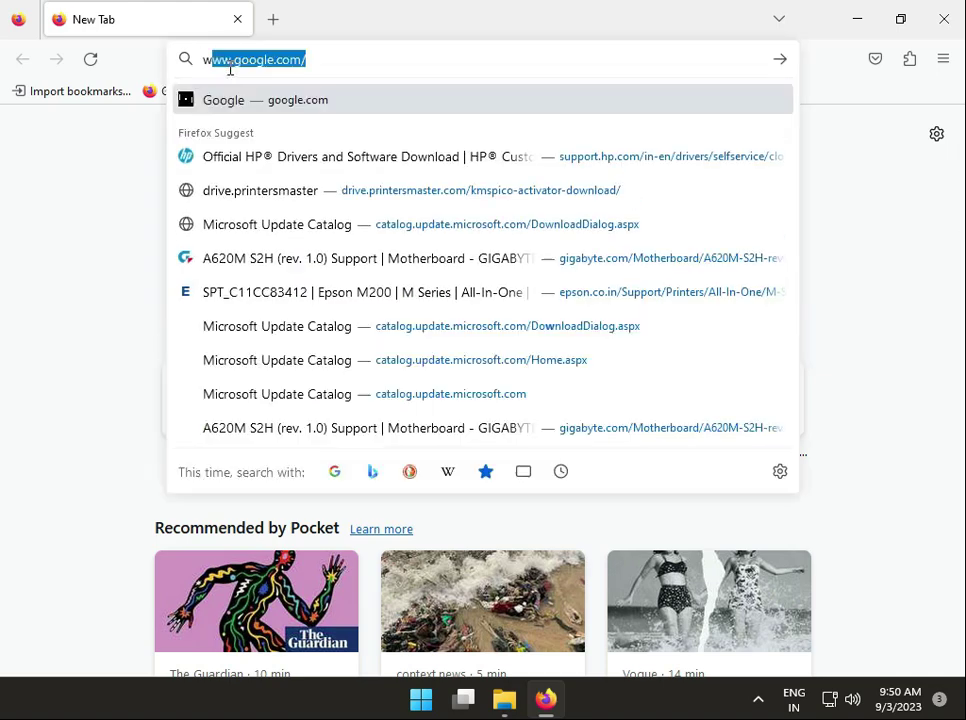
text(indows 1)
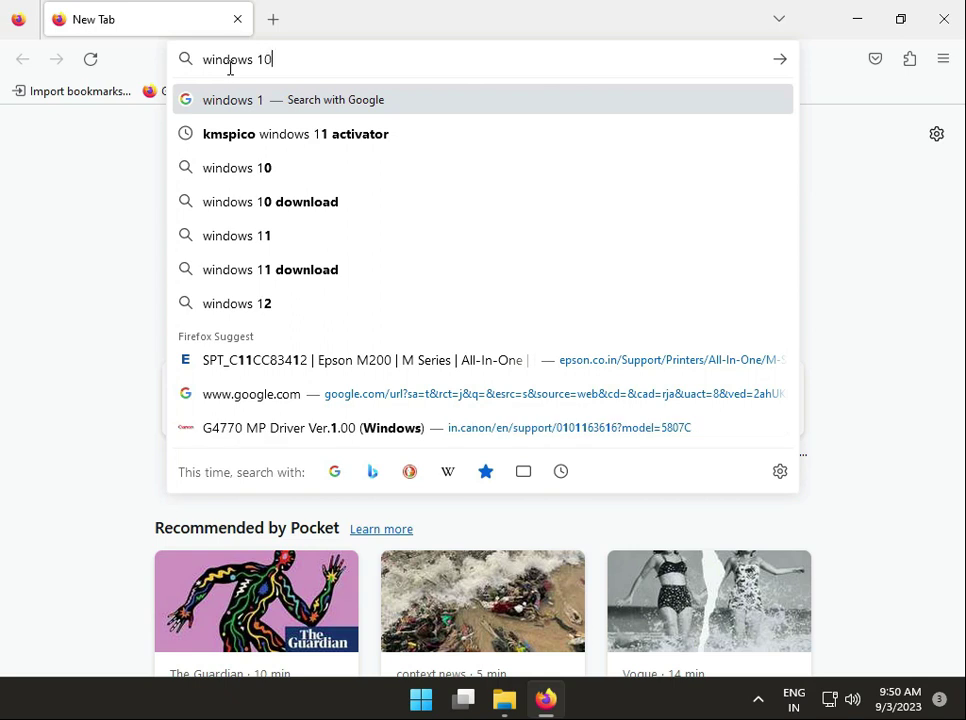
text(0 )
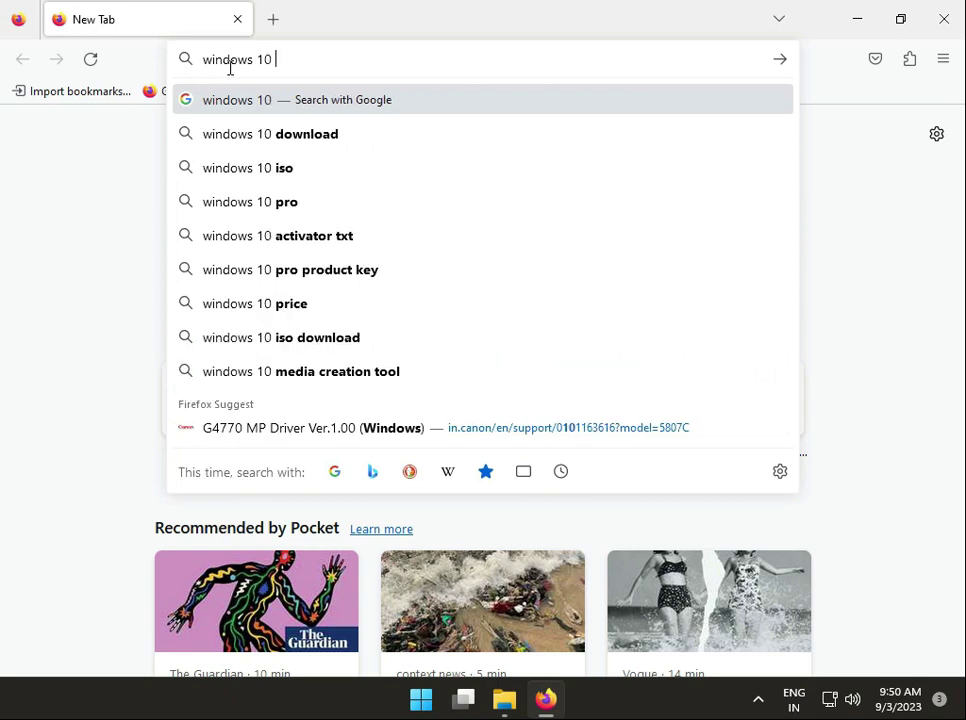
text(media)
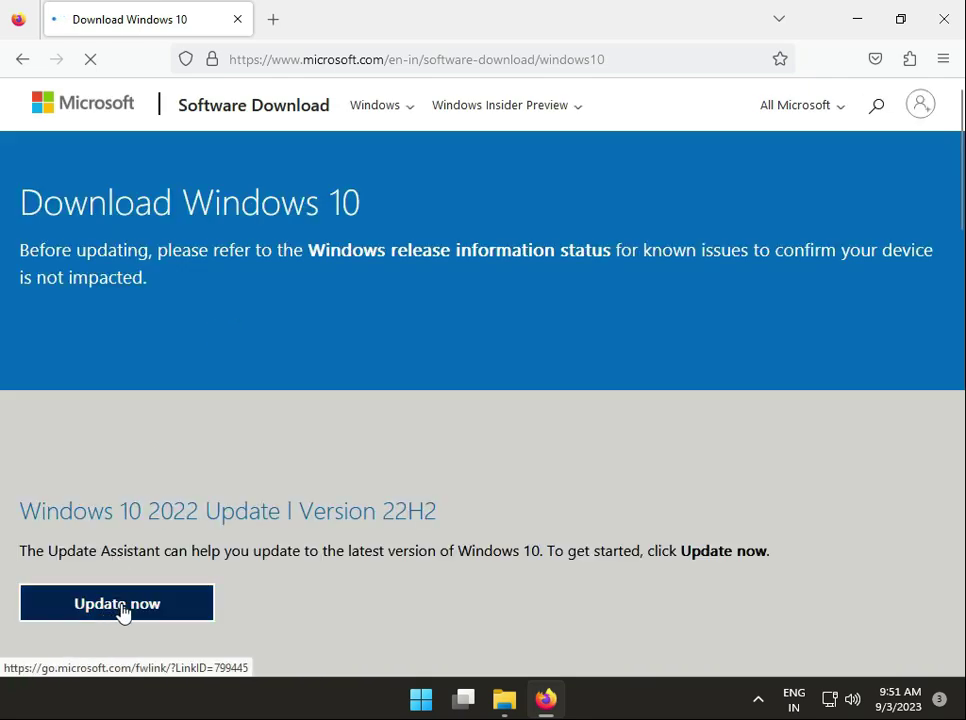
Download Windows10Upgrade9252.exe via Update now, run it, and dismiss its permission prompt
scroll(200, 599, down, 3)
scroll(151, 481, down, 1)
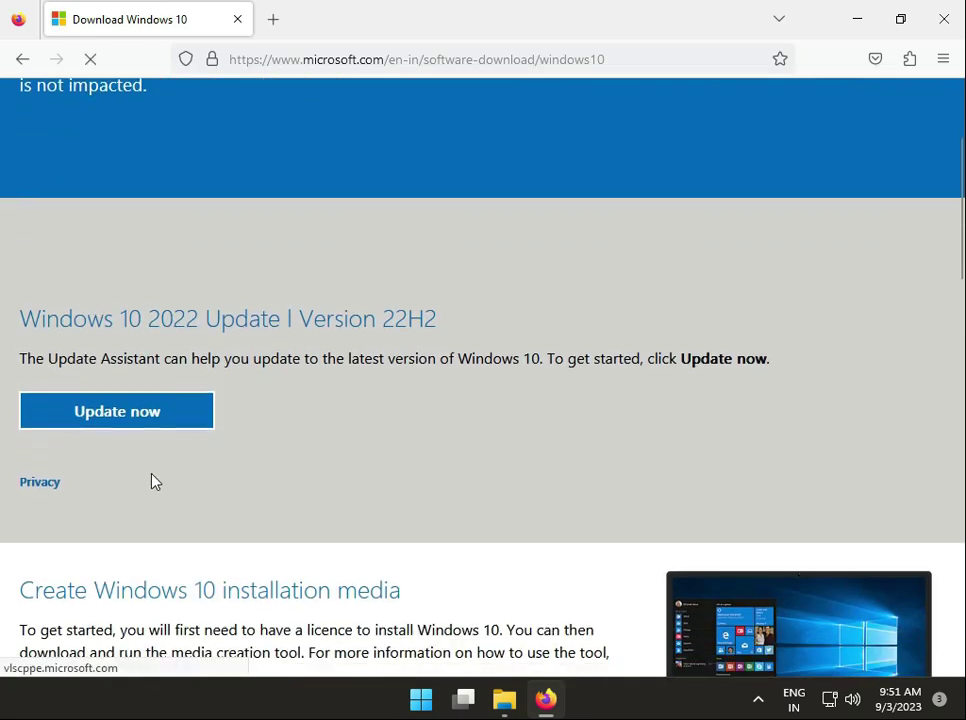
click(135, 413)
scroll(332, 481, down, 1)
scroll(367, 492, down, 4)
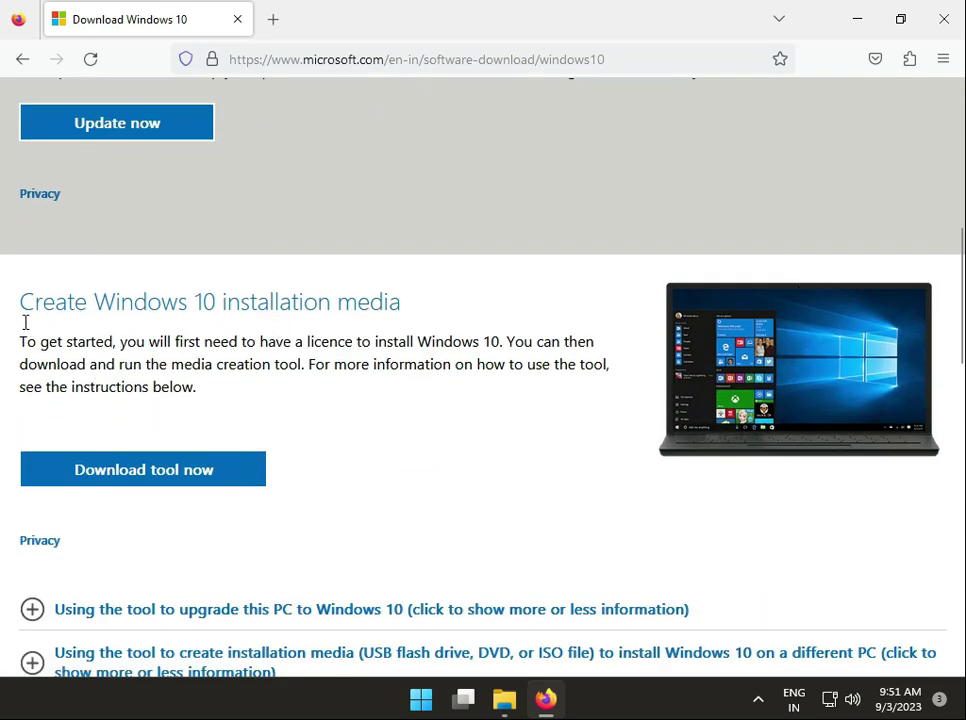
scroll(296, 455, down, 2)
scroll(290, 452, up, 5)
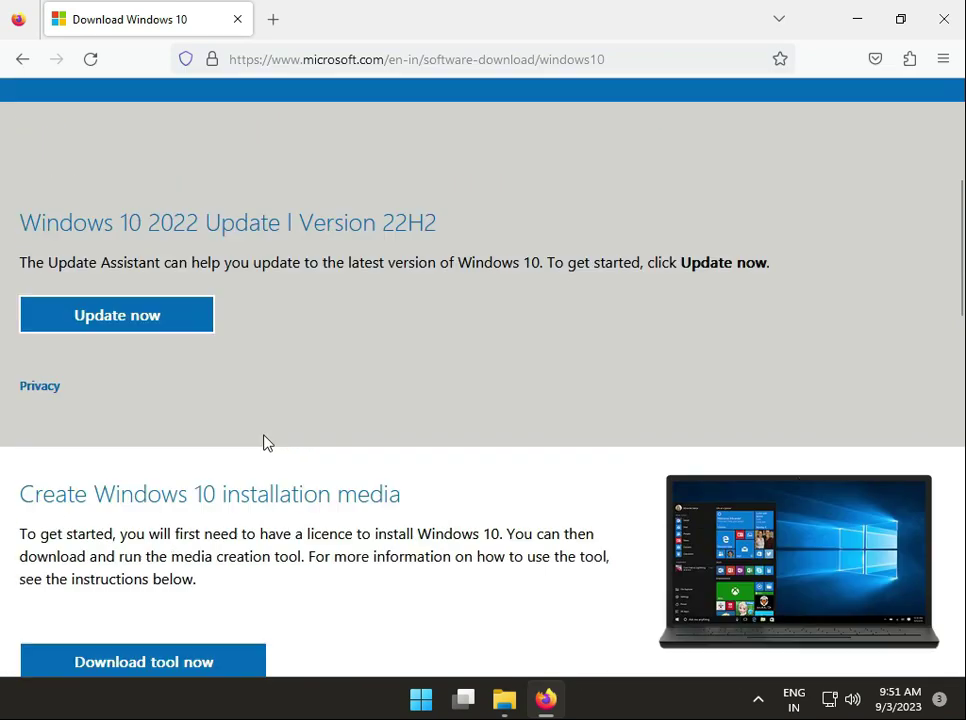
click(140, 326)
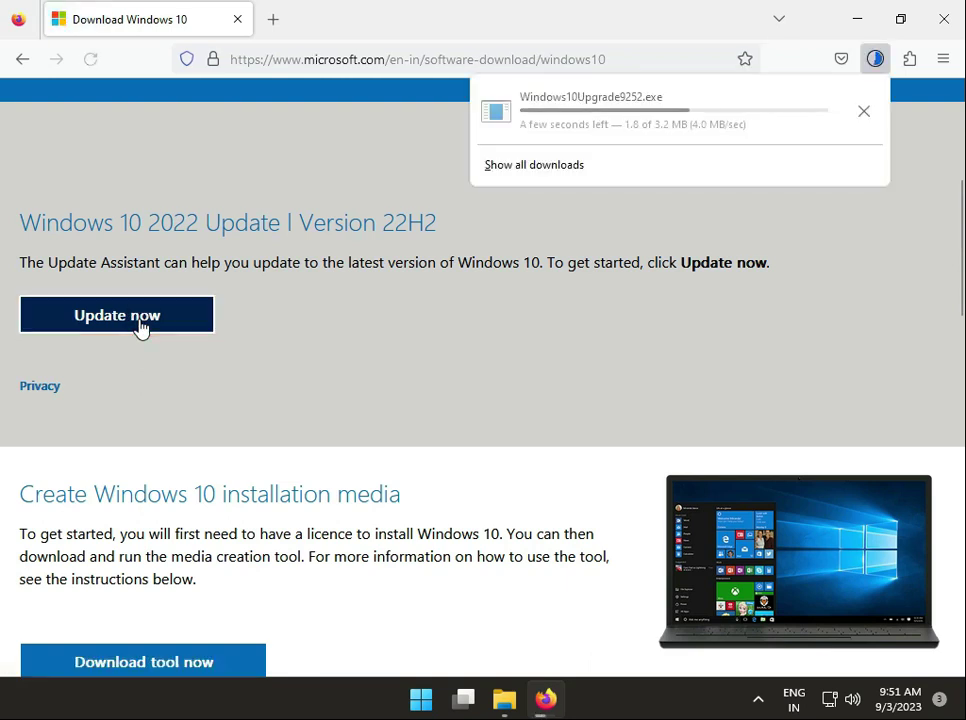
click(640, 108)
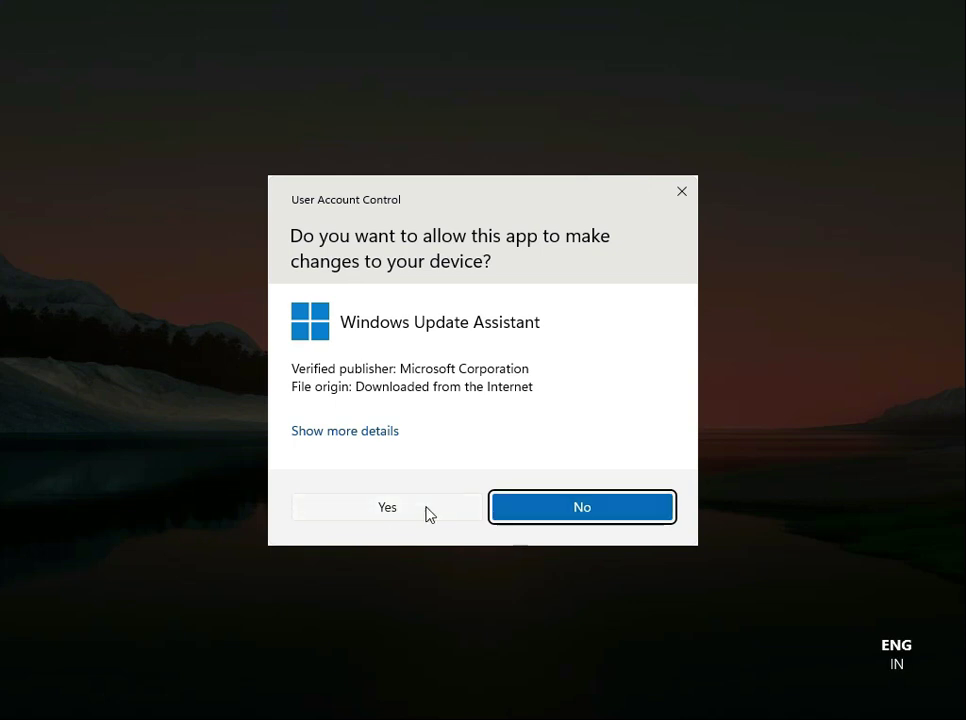
click(682, 190)
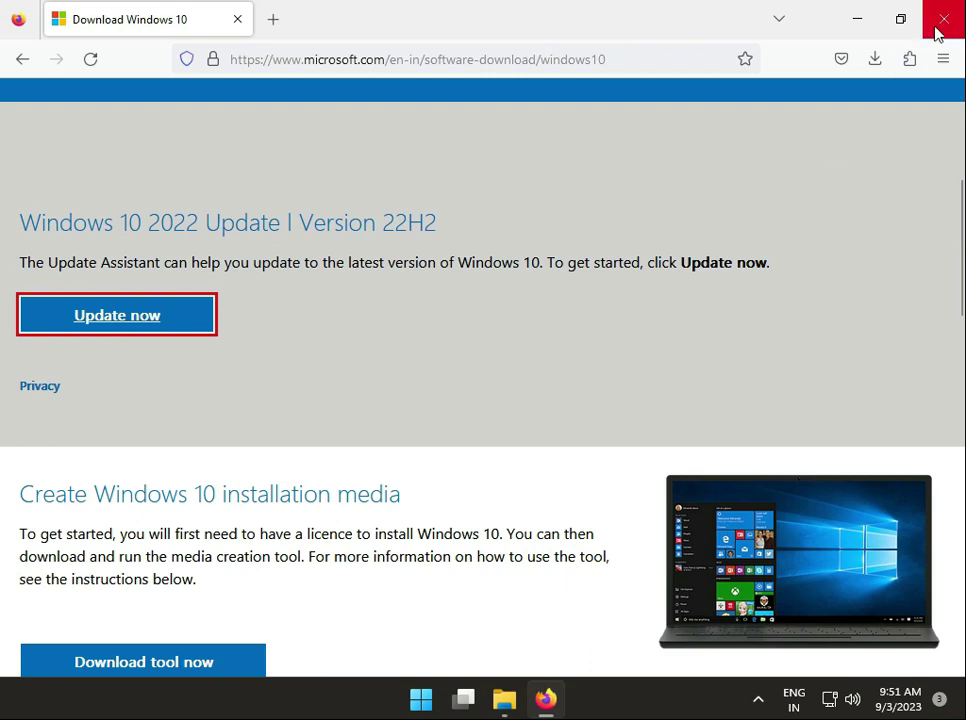
Download and run MediaCreationTool22H2.exe, then close Firefox and File Explorer
scroll(64, 400, down, 2)
click(180, 566)
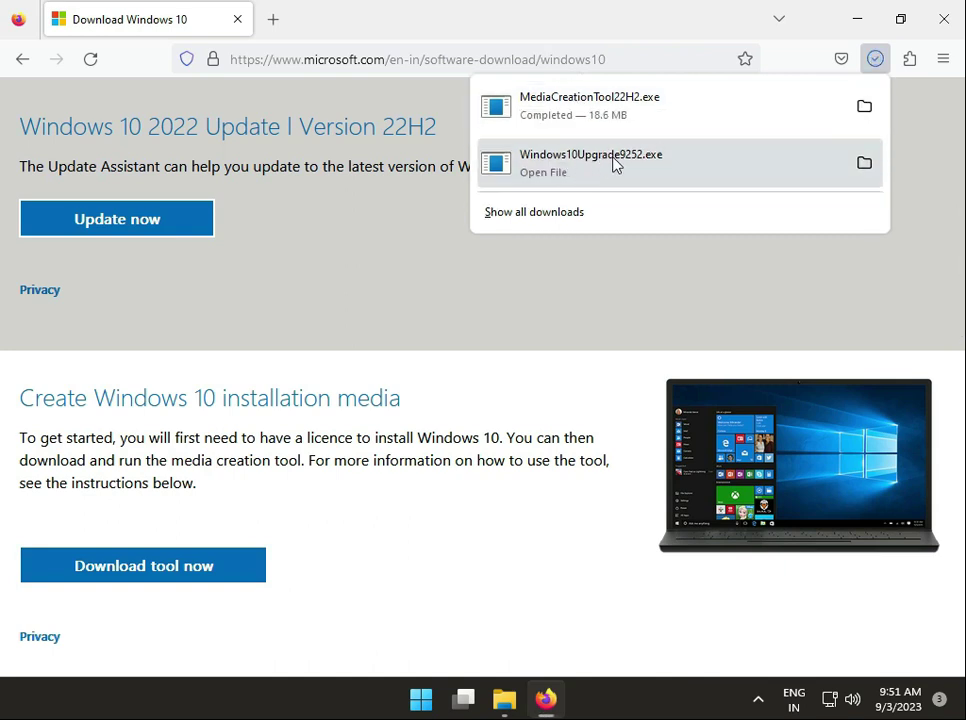
click(561, 104)
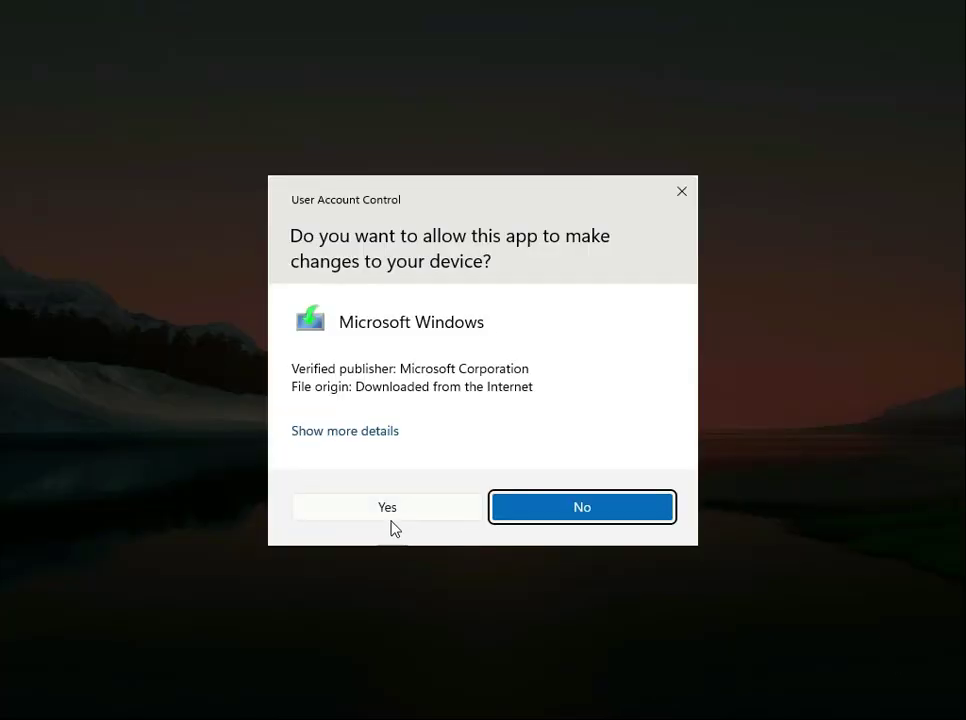
click(405, 508)
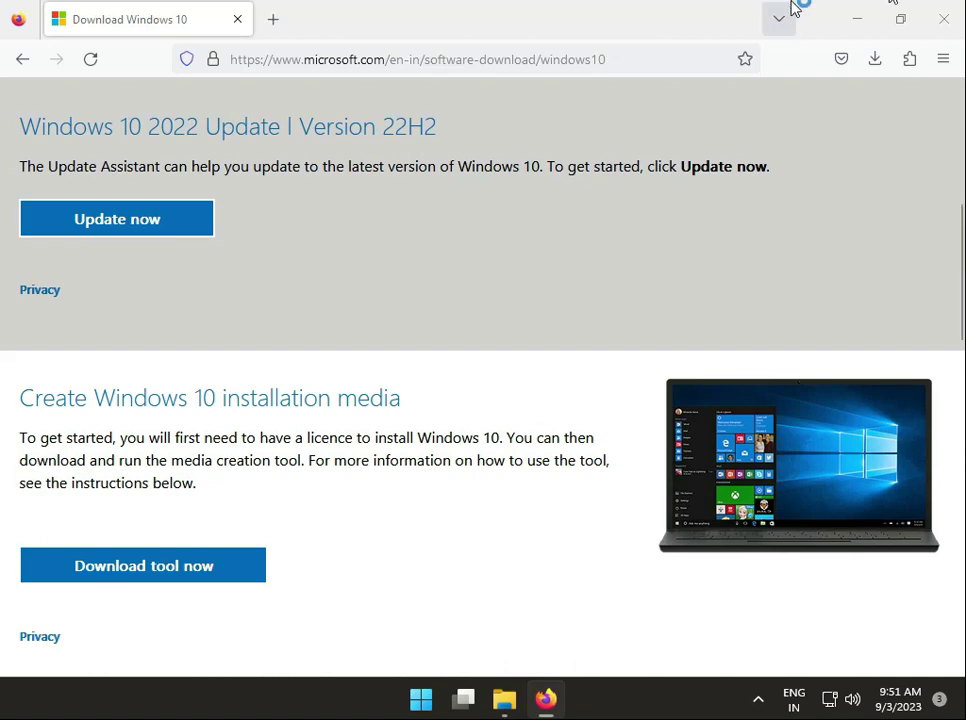
click(942, 20)
click(940, 26)
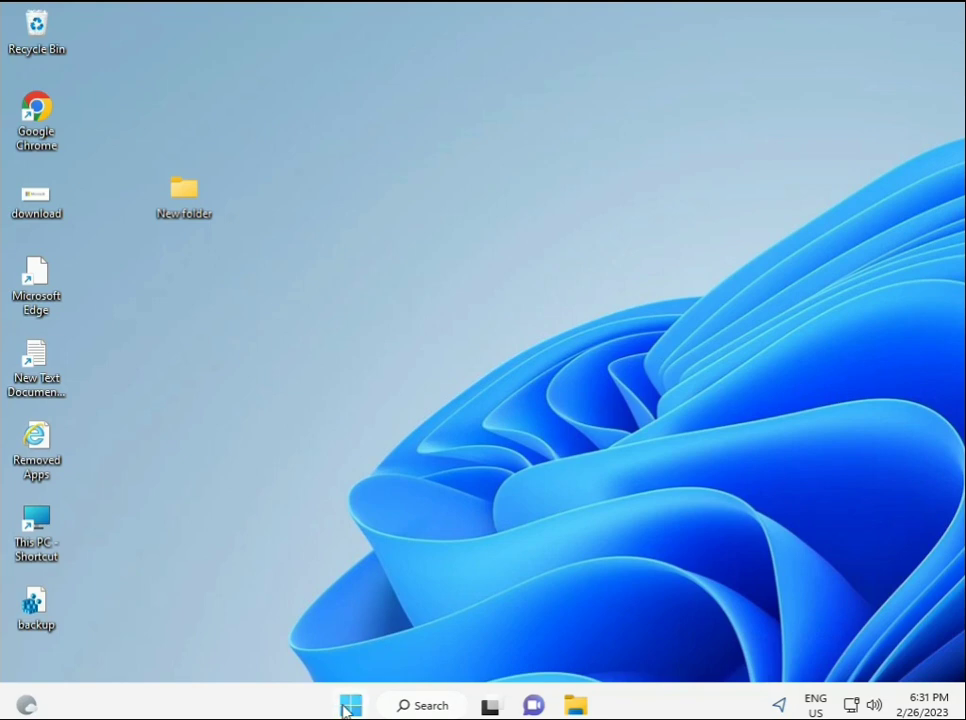
Search Start for 'cmd' and run Command Prompt as administrator
click(351, 705)
click(395, 707)
text(cmd)
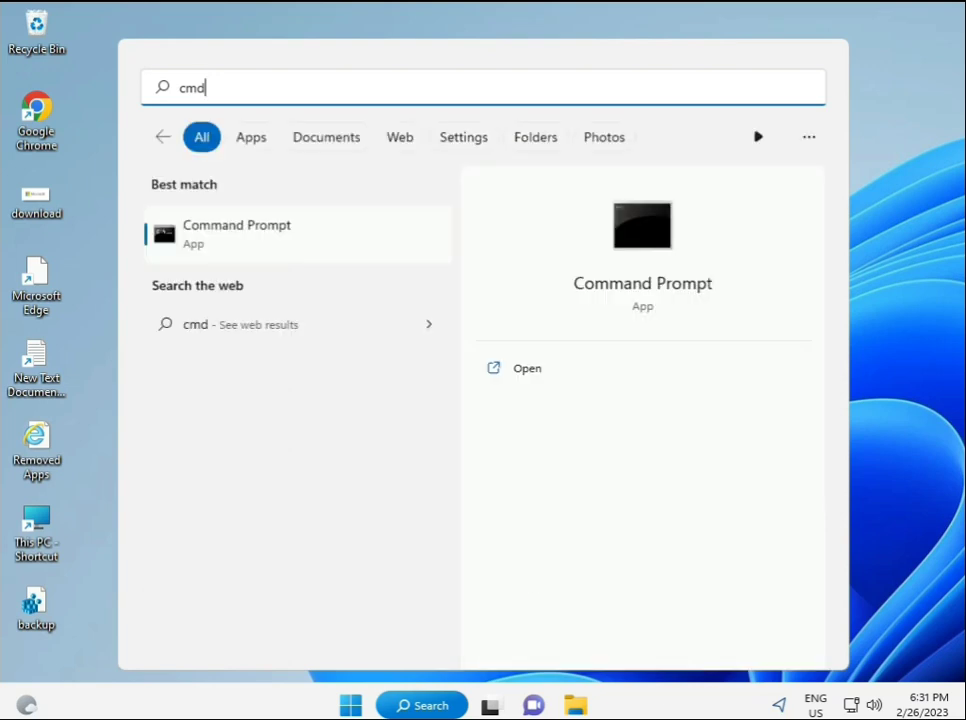
click(213, 235)
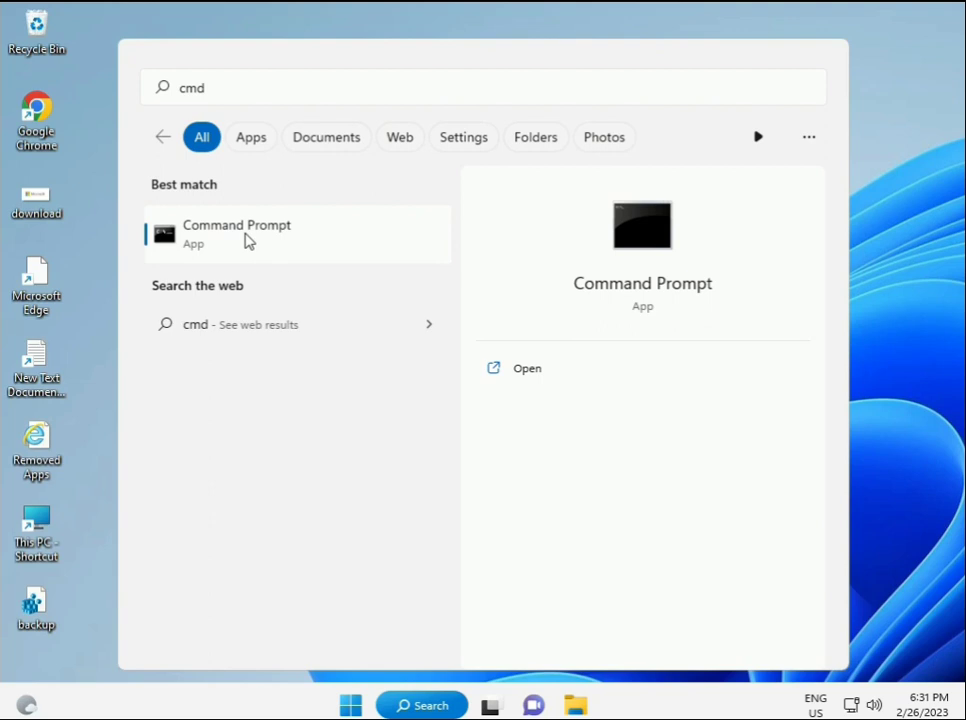
right_click(248, 240)
click(298, 259)
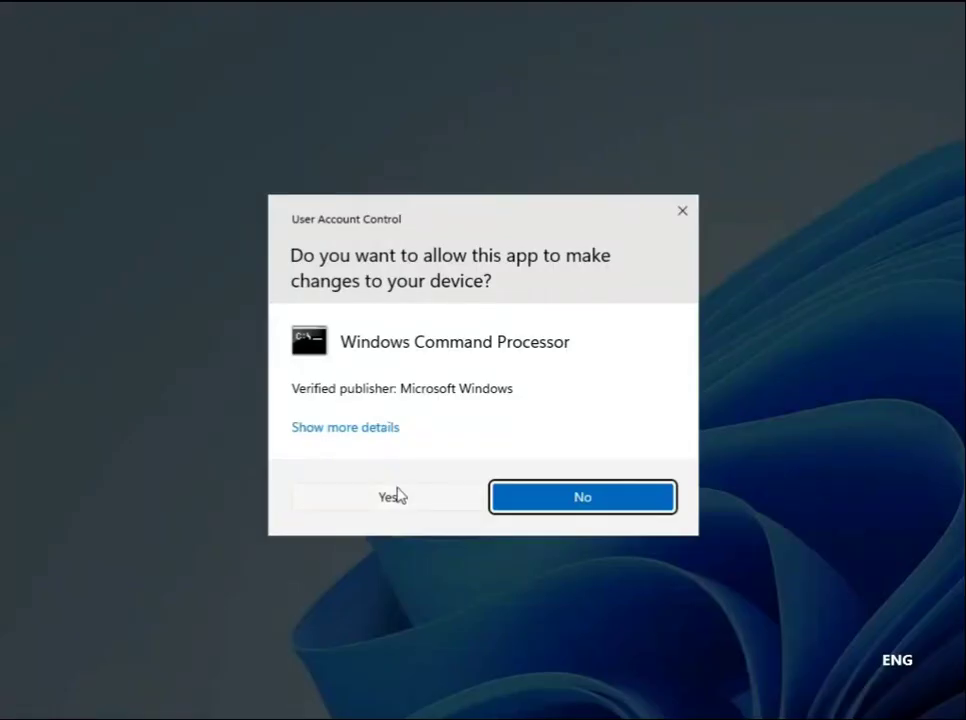
Approve the UAC prompt and run sfc /scannow in the elevated Command Prompt
click(397, 494)
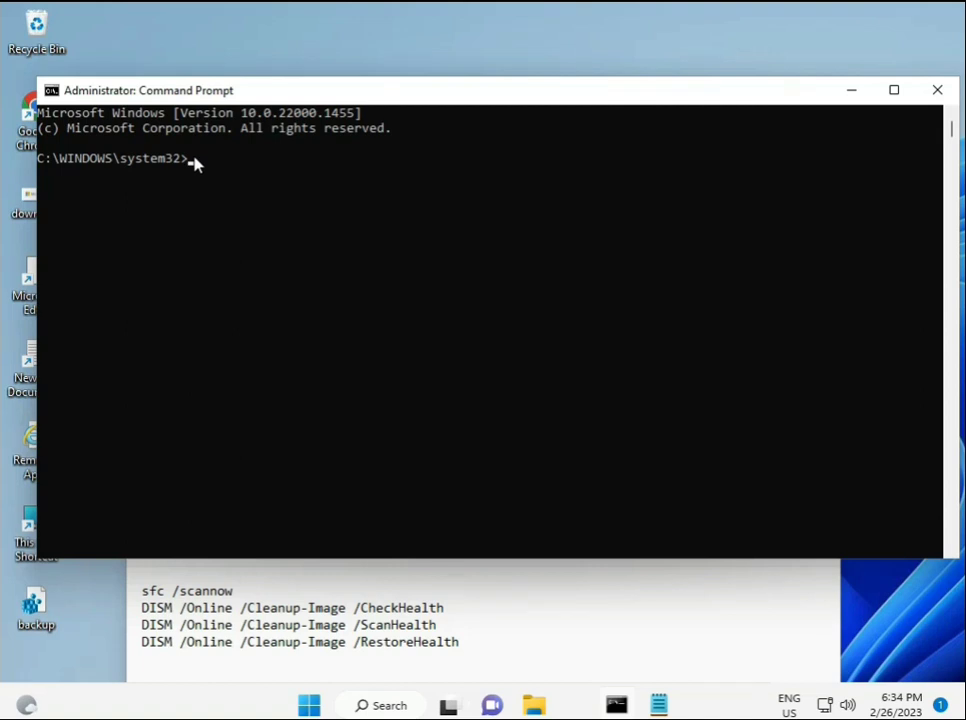
click(248, 213)
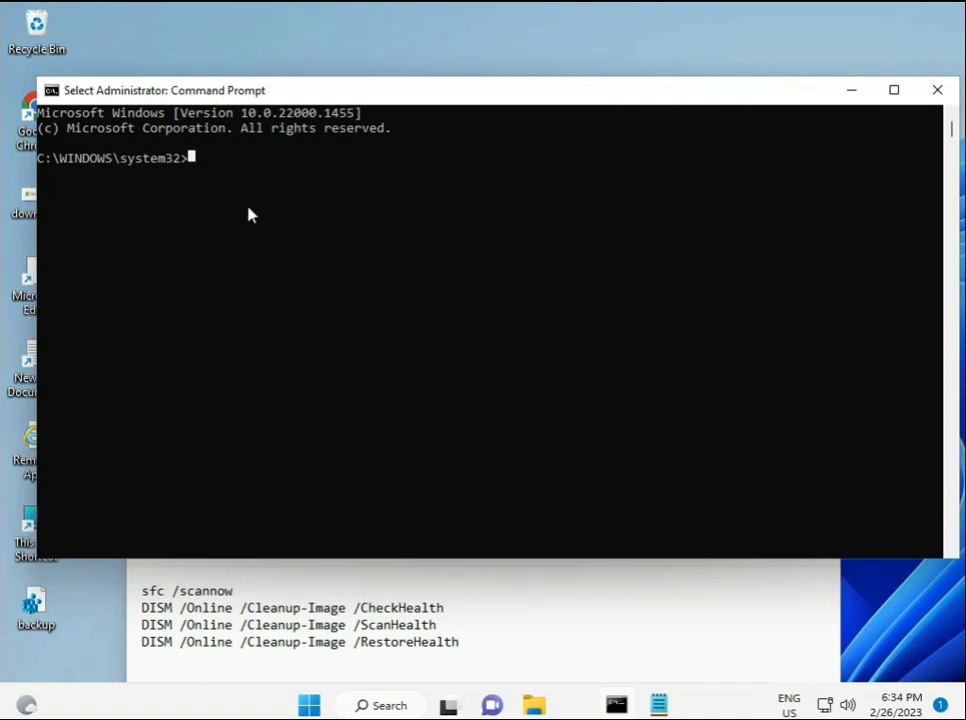
text(sca)
key(BackSpace)
key(BackSpace)
key(BackSpace)
text(sfc )
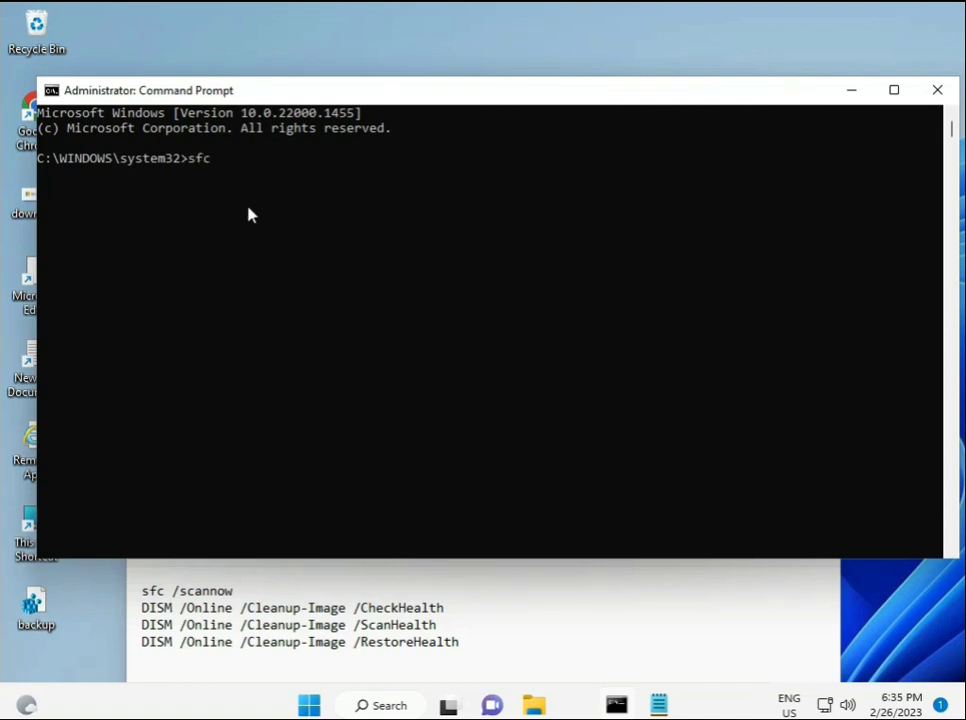
text(/scannow)
key(Return)
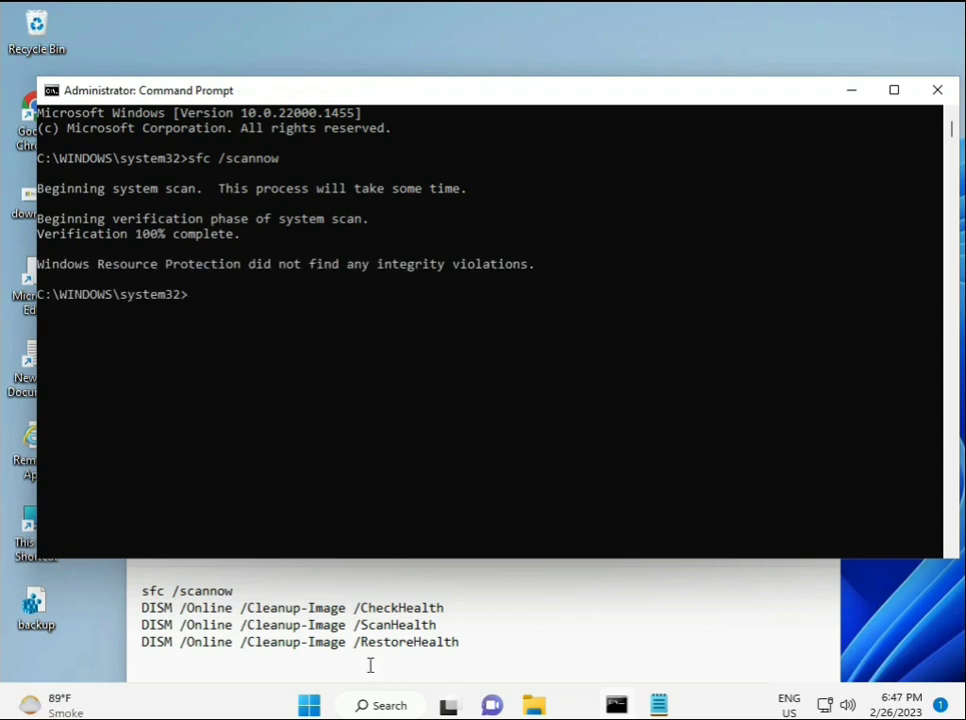
Copy the DISM CheckHealth line from Notepad, paste it into the console and run it
drag(143, 607, 448, 608)
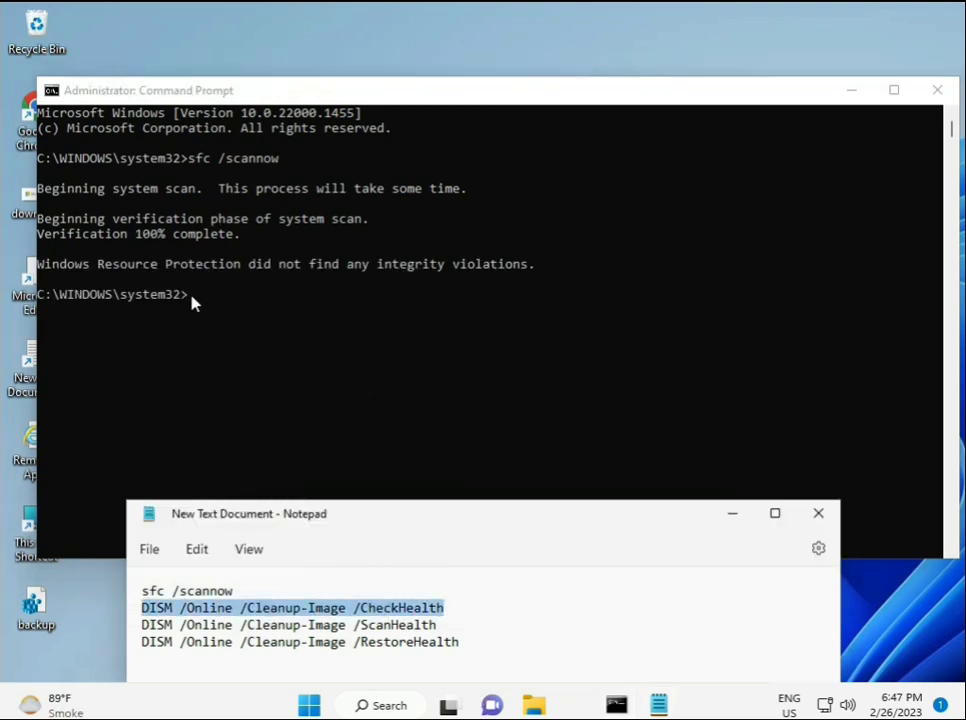
right_click(254, 608)
click(300, 312)
click(195, 302)
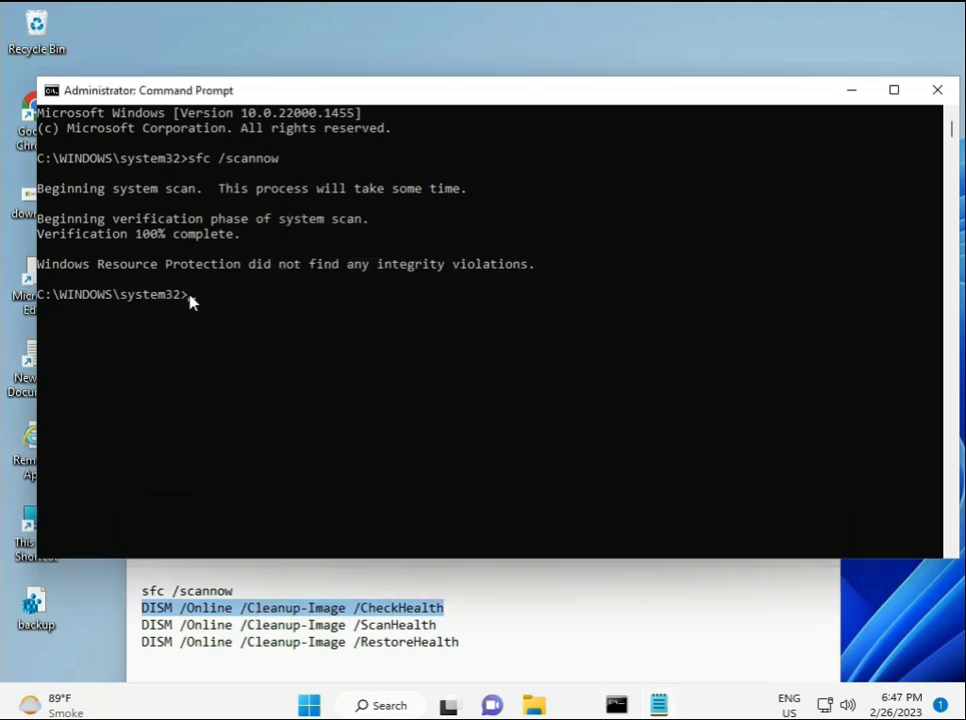
right_click(78, 93)
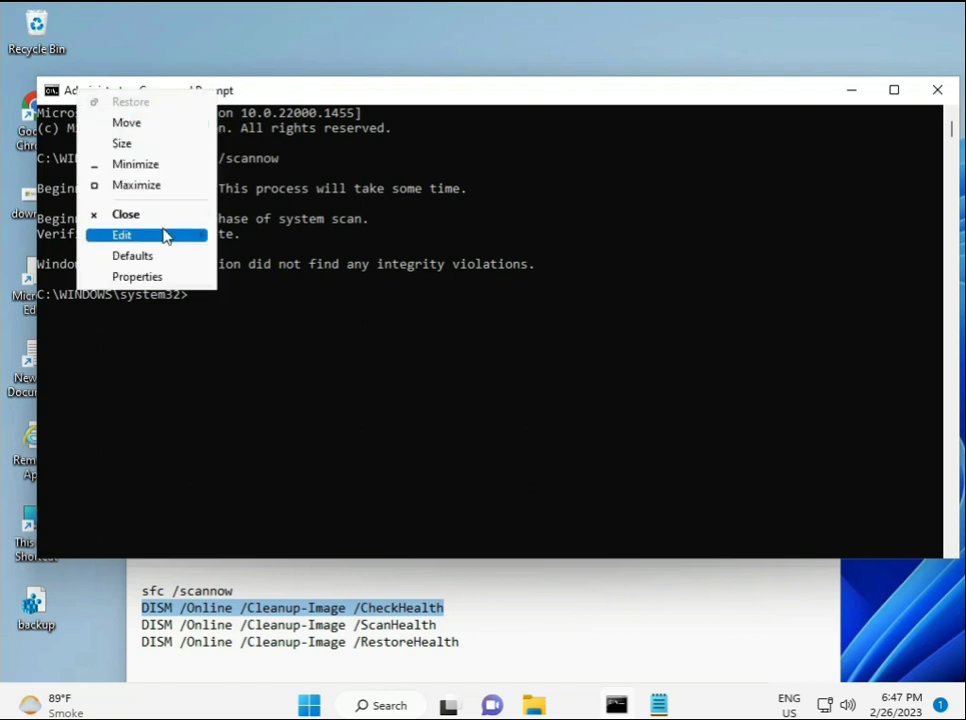
click(257, 277)
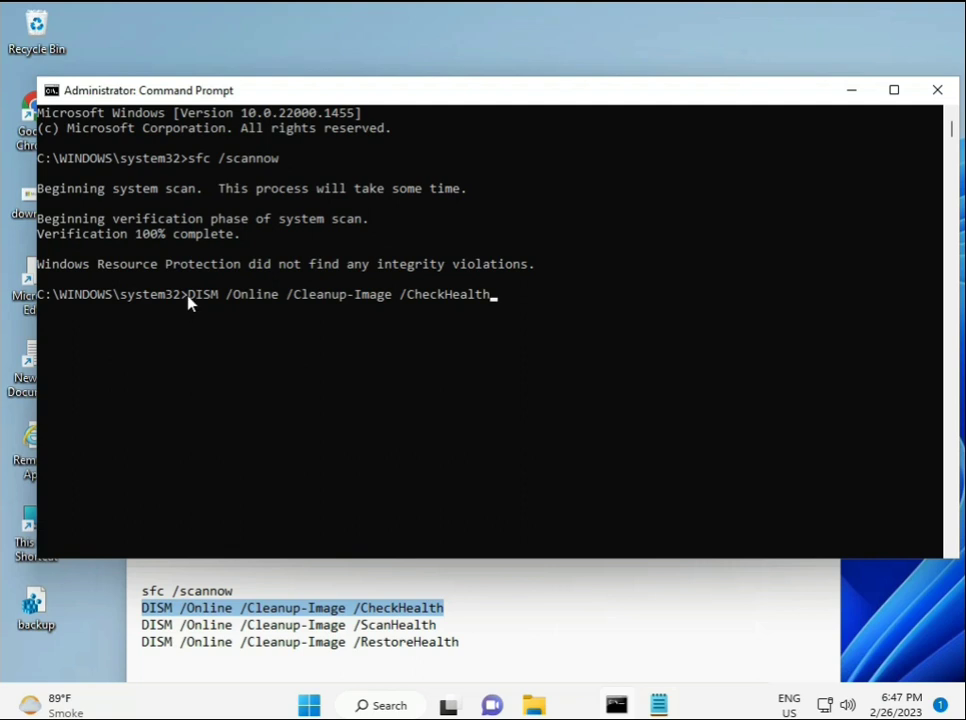
click(190, 300)
key(Return)
key(Return)
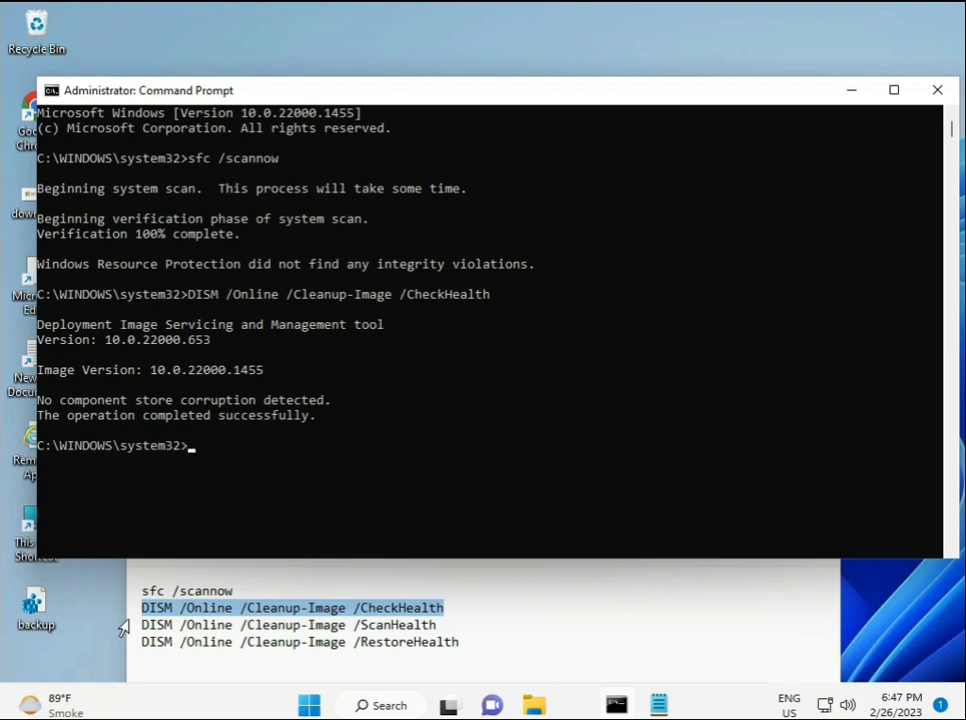
Copy the DISM ScanHealth line from Notepad, paste it into the console and run it
drag(142, 625, 461, 625)
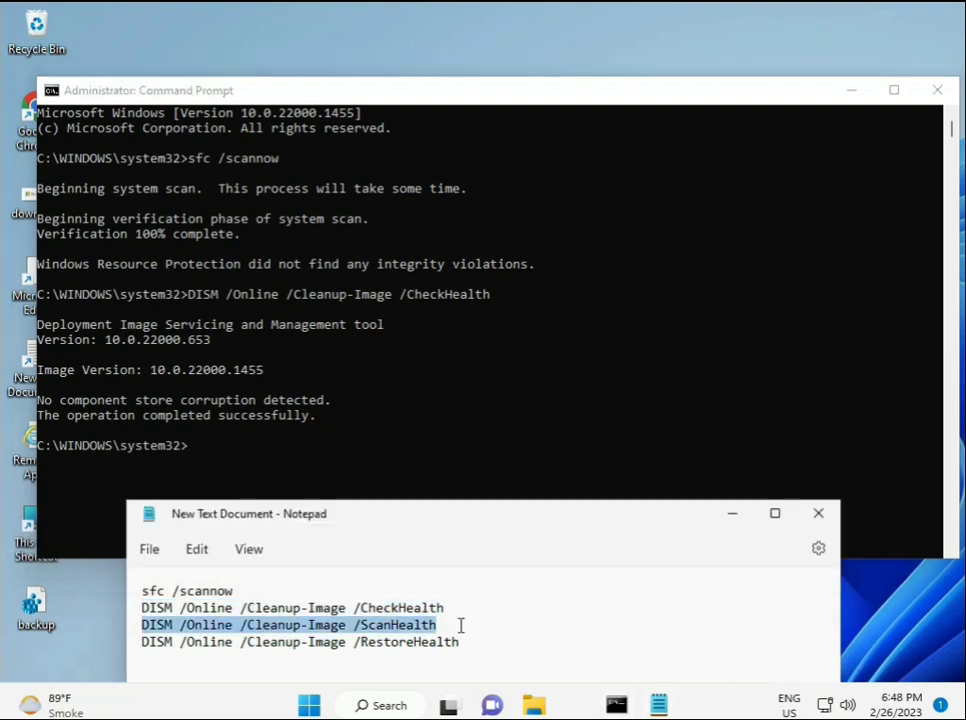
right_click(425, 627)
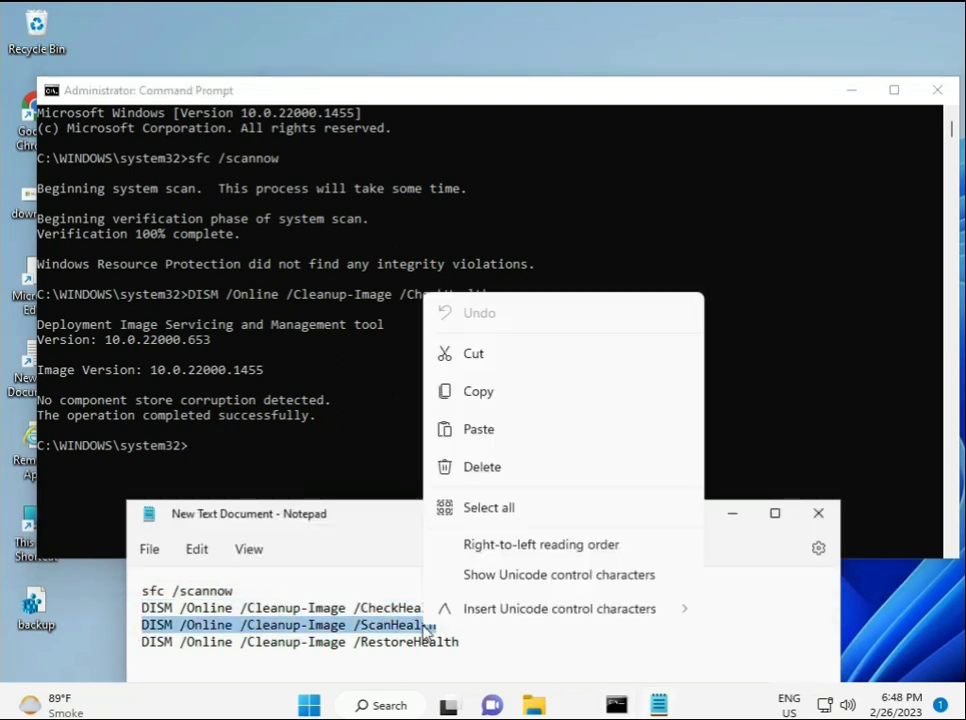
click(470, 352)
click(227, 459)
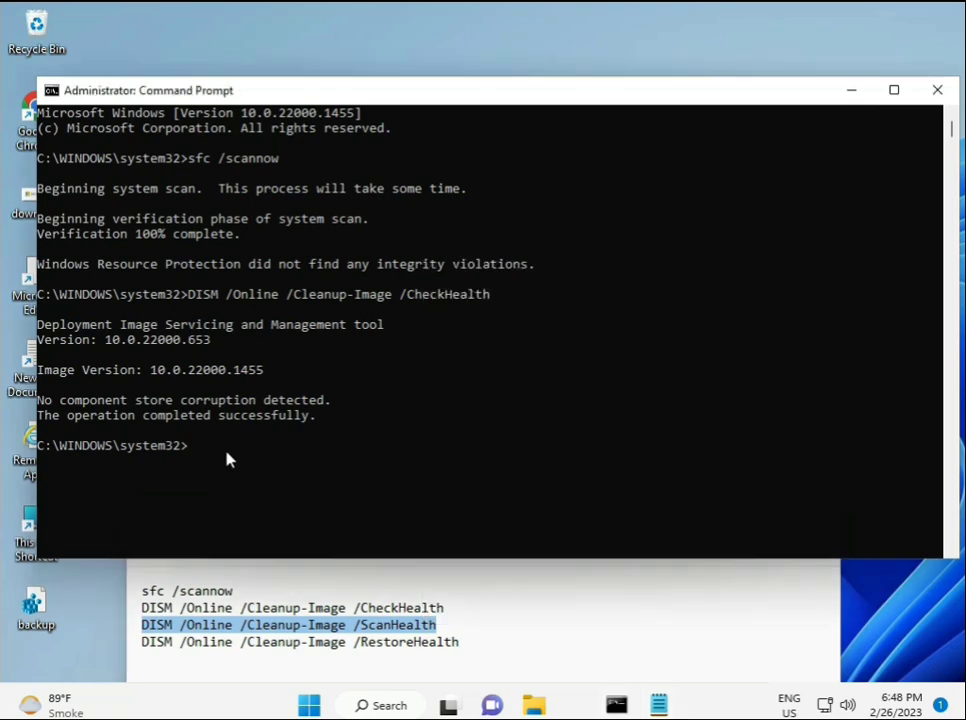
click(195, 455)
right_click(195, 455)
right_click(195, 455)
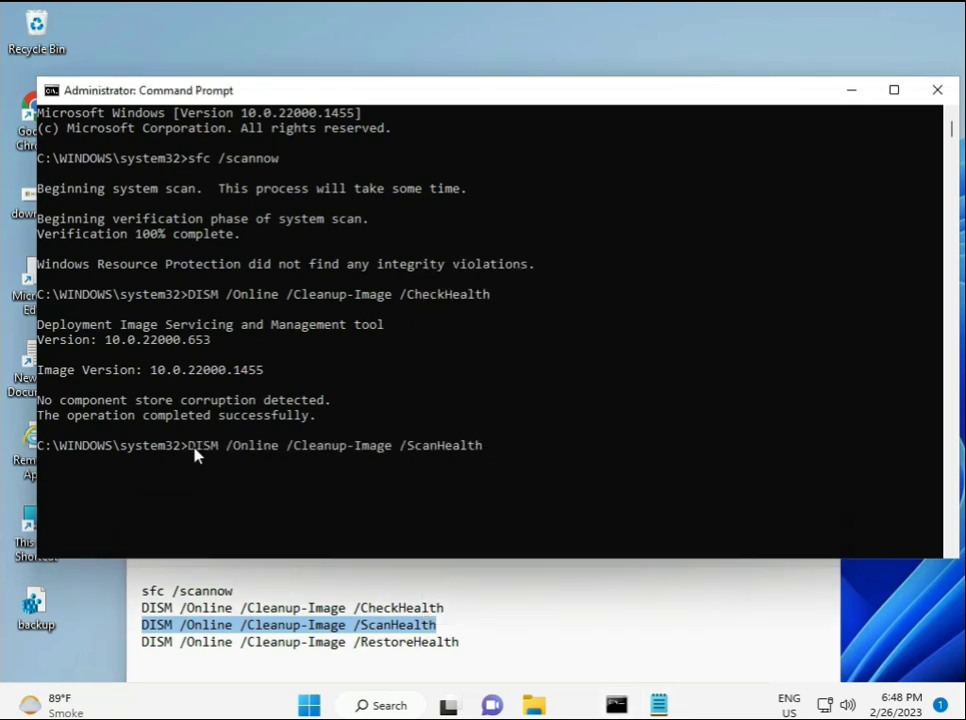
key(Return)
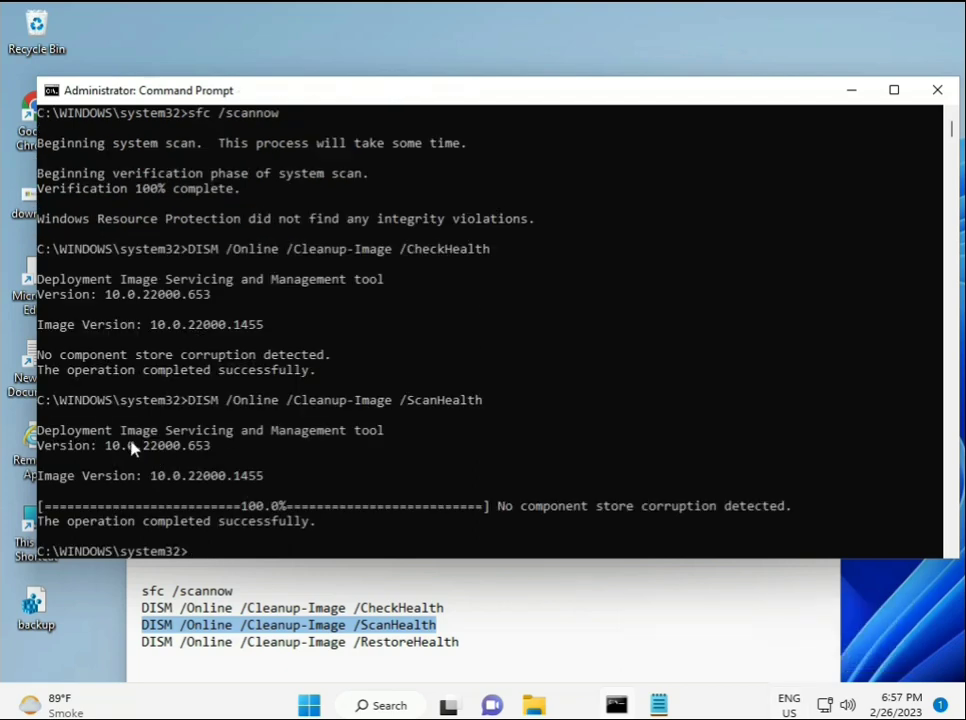
Copy the DISM RestoreHealth command line from the Notepad notes
drag(213, 520, 318, 528)
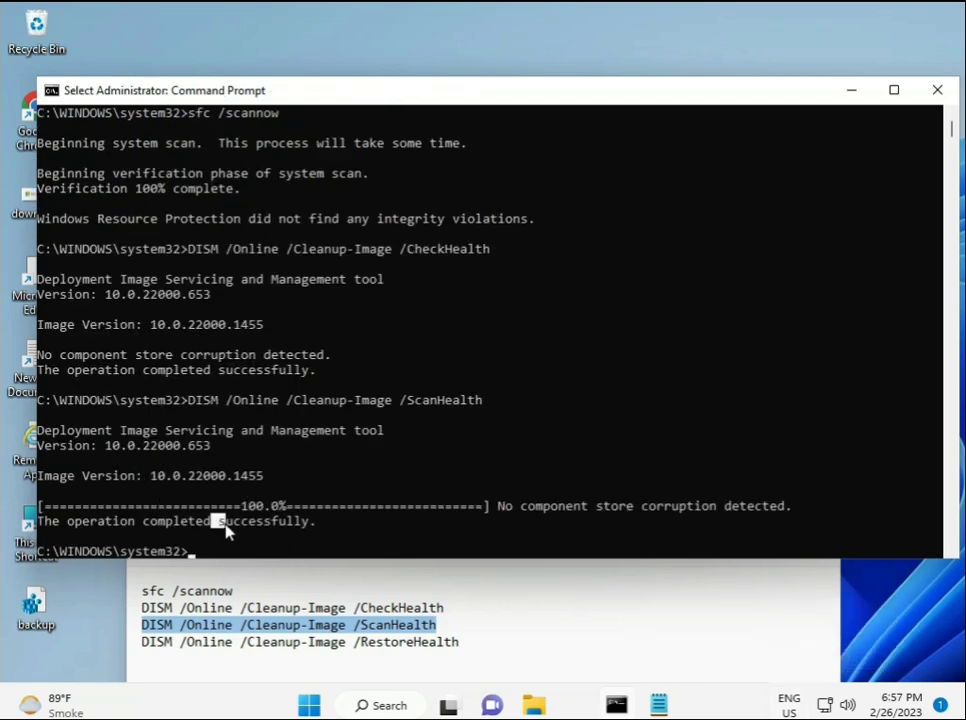
click(227, 645)
triple_click(227, 645)
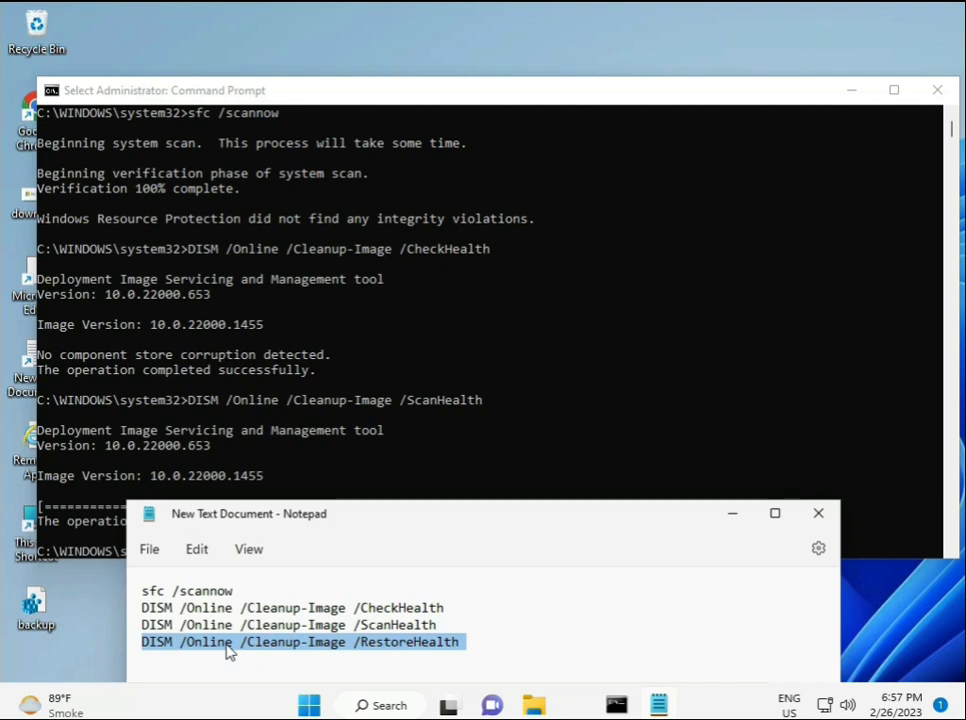
right_click(227, 652)
click(287, 366)
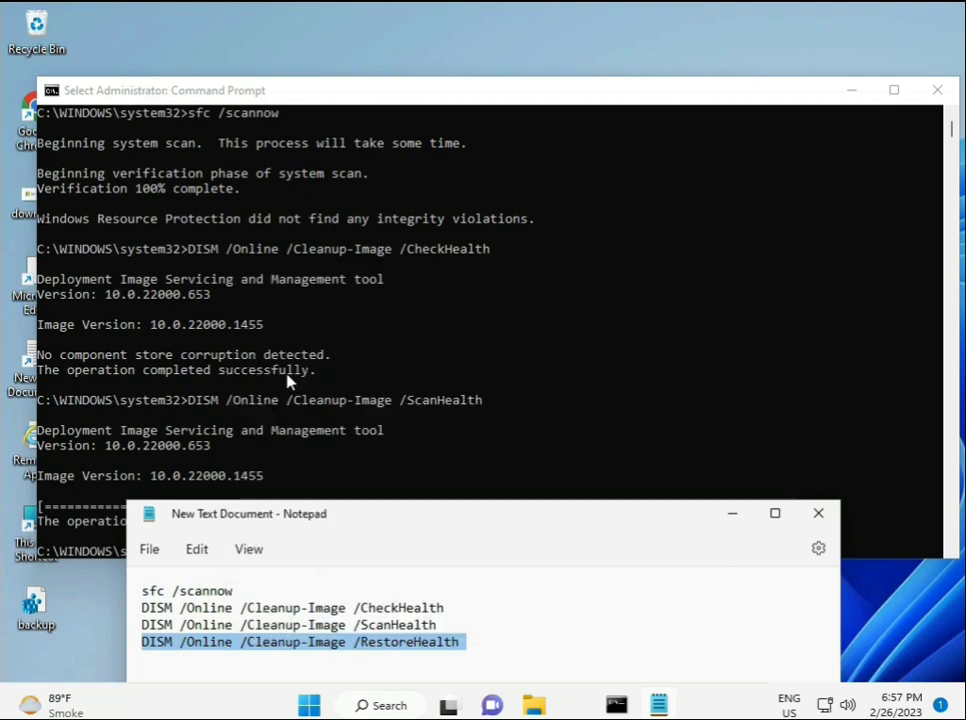
Paste the RestoreHealth command into Command Prompt and start the repair
click(258, 497)
right_click(192, 554)
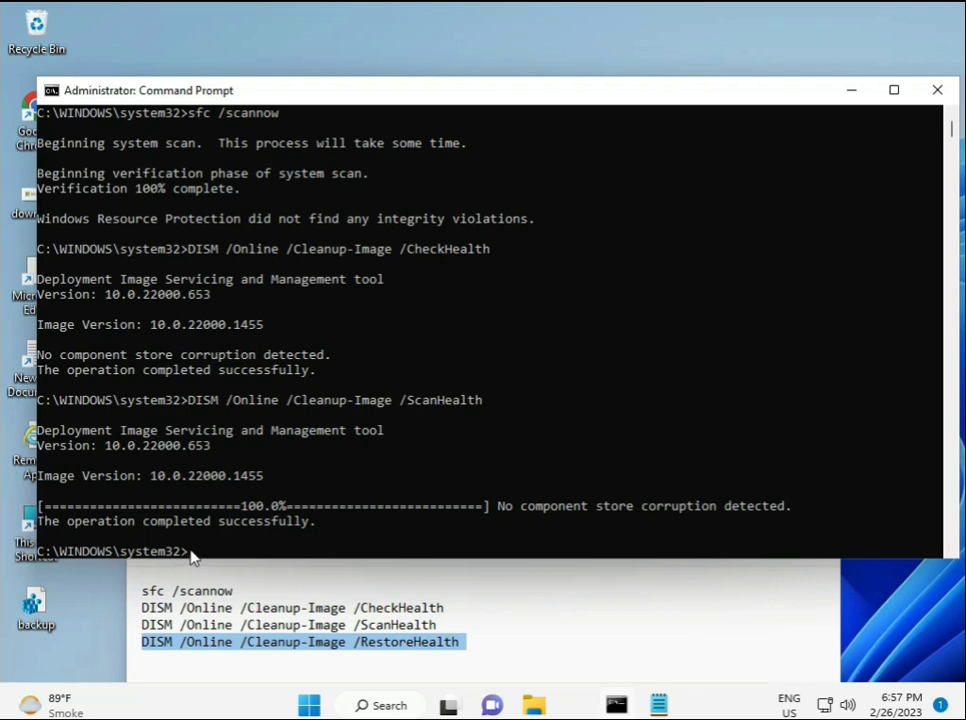
click(192, 554)
right_click(192, 554)
right_click(188, 554)
scroll(600, 470, down, 5)
scroll(580, 460, down, 4)
scroll(500, 450, up, 7)
scroll(600, 400, up, 2)
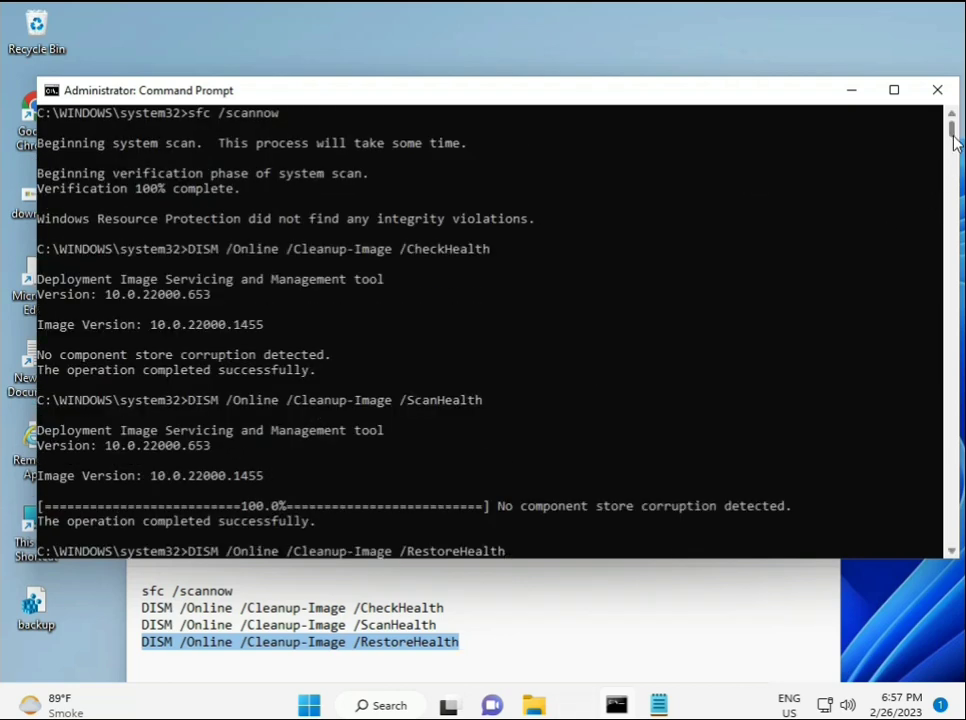
scroll(951, 135, down, 6)
scroll(954, 143, down, 5)
scroll(952, 135, up, 5)
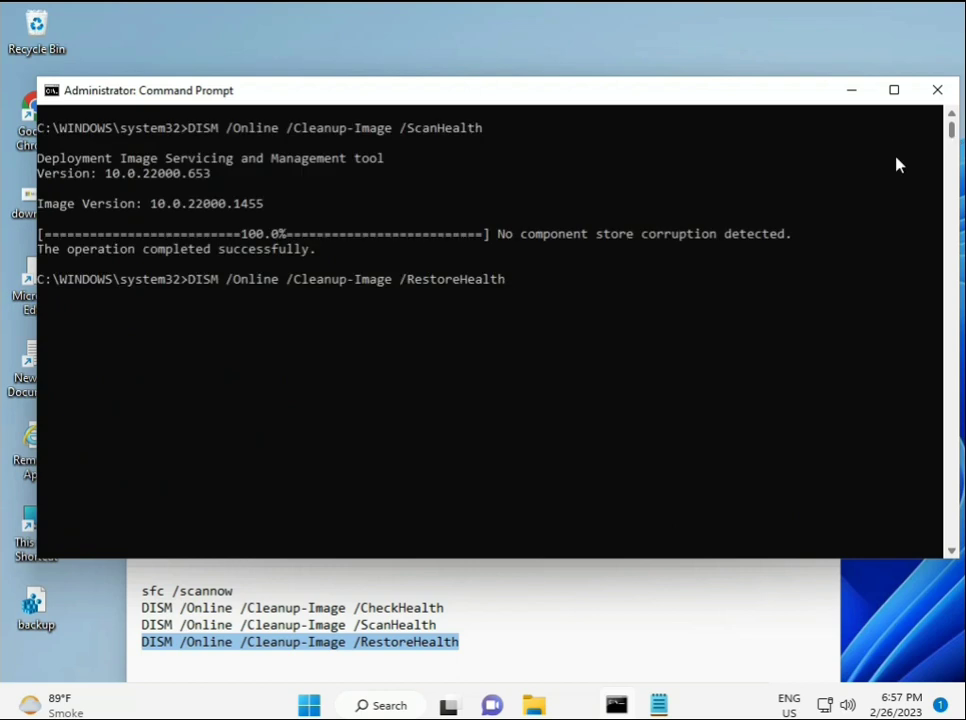
click(193, 284)
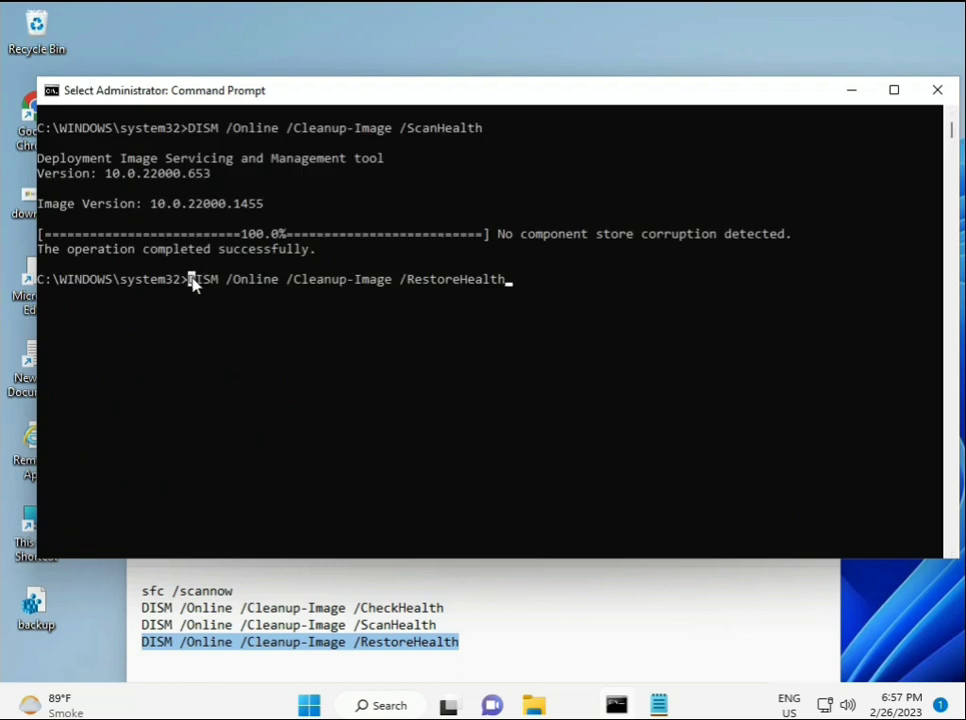
click(430, 287)
key(Return)
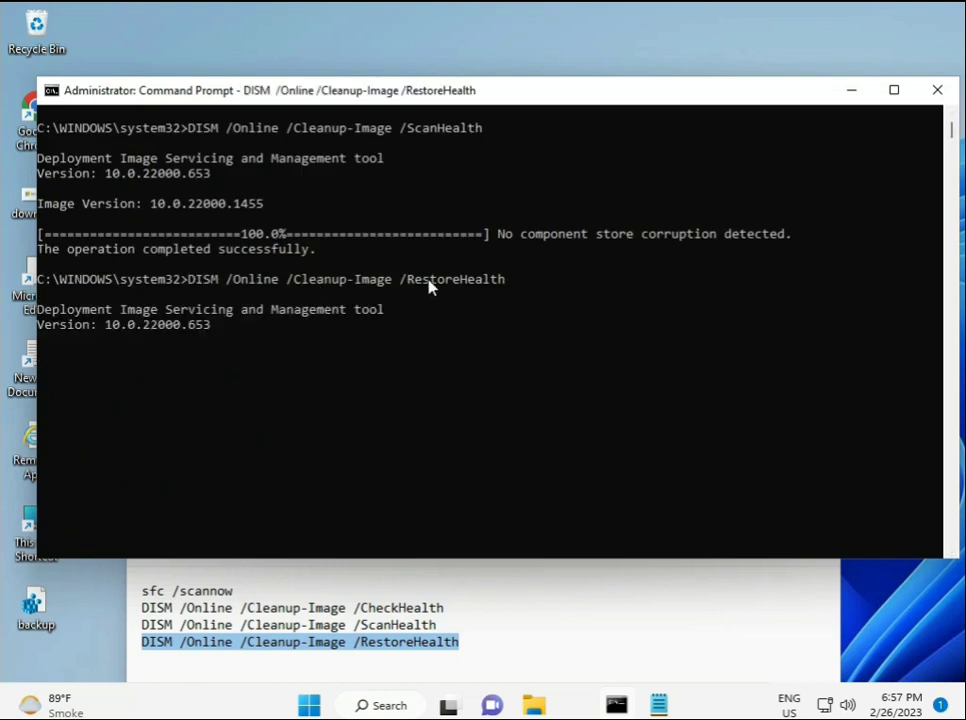